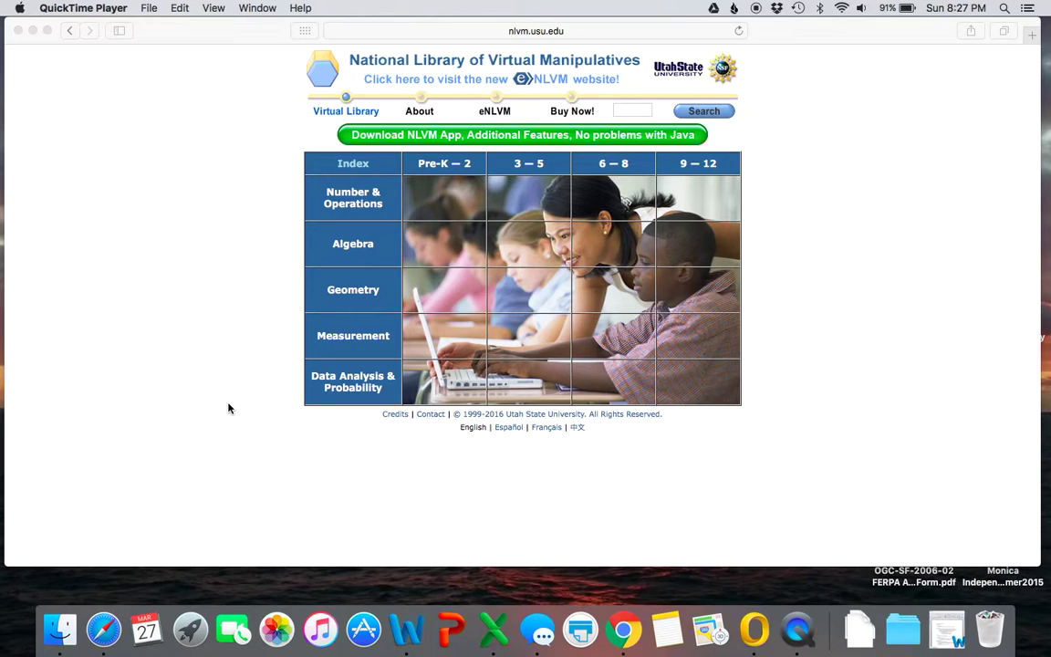
# - Open the Number & Operations category and highlight the Grades Pre-K - 2 heading
pyautogui.click(359, 202)
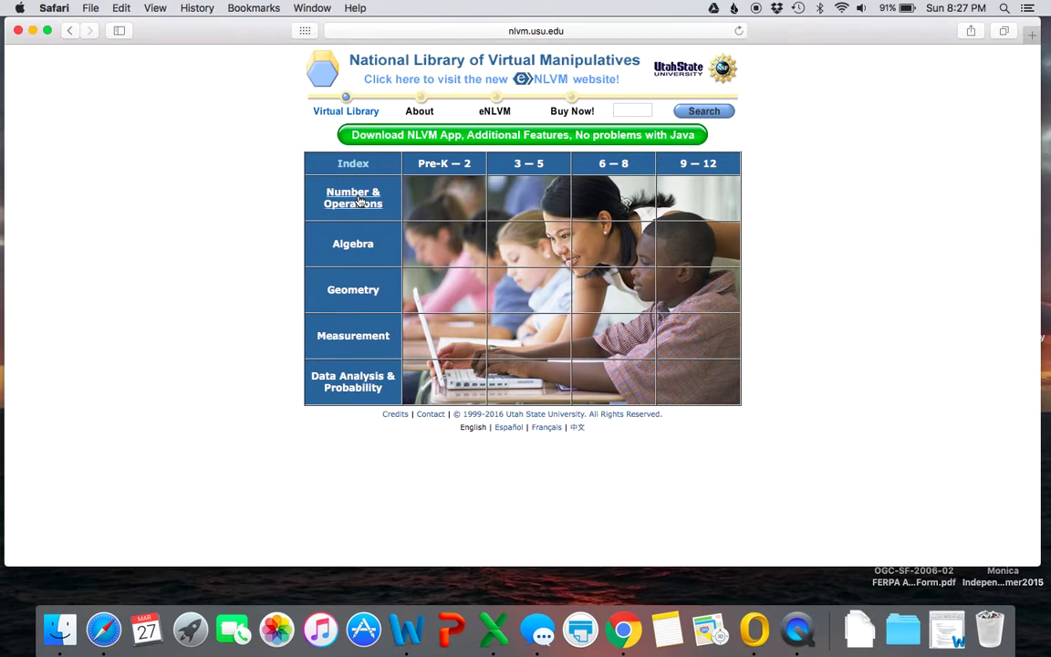
pyautogui.click(359, 201)
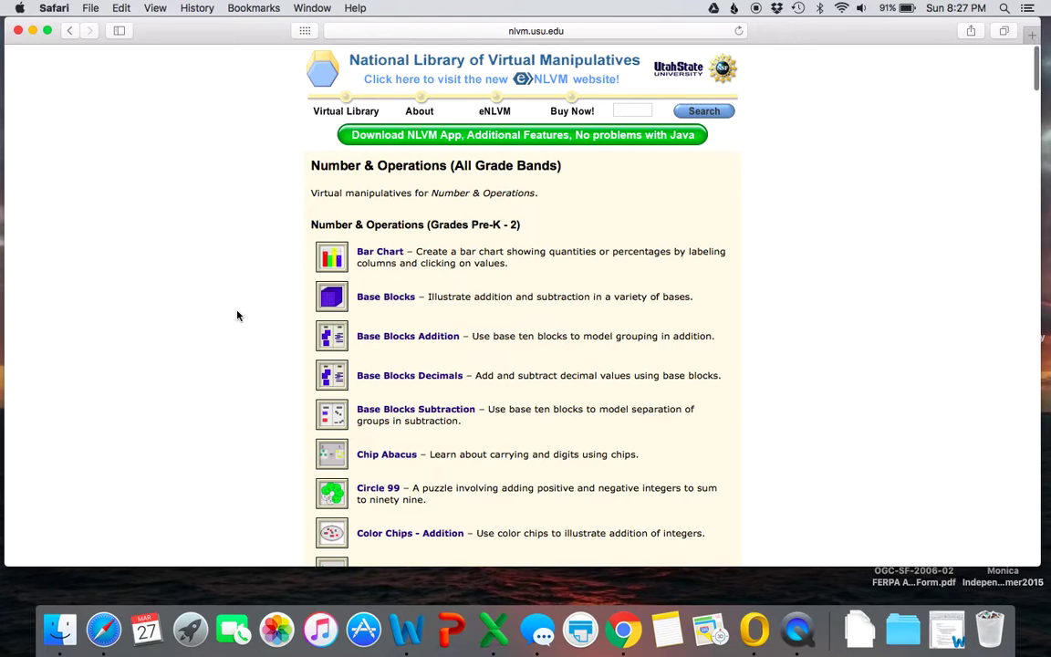
pyautogui.scroll(-1, 237, 316)
pyautogui.moveTo(320, 219); pyautogui.dragTo(540, 223)
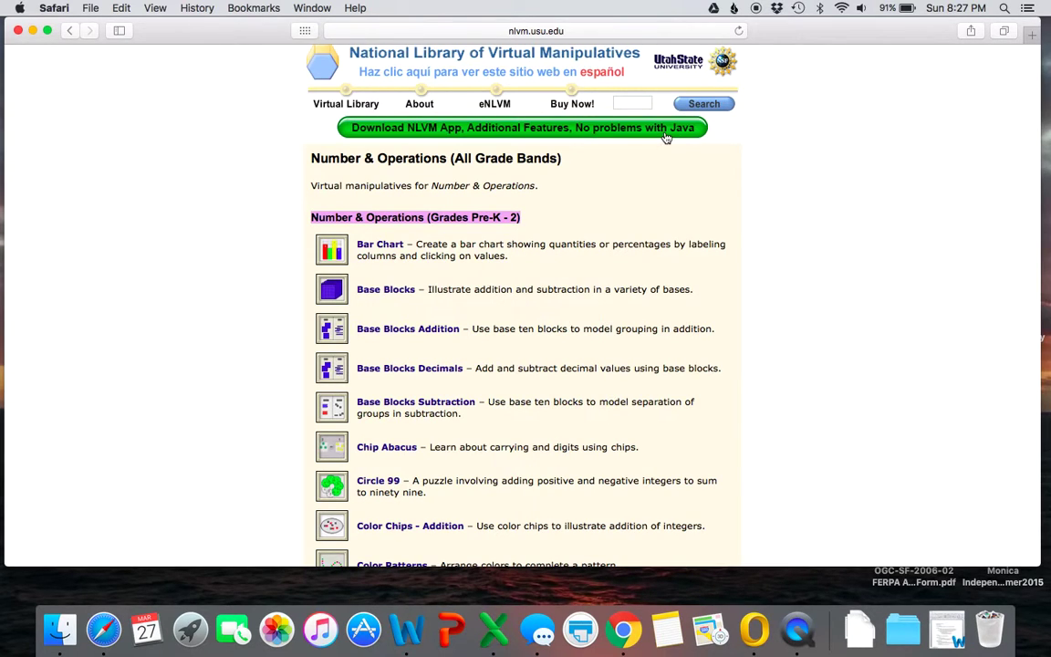
pyautogui.scroll(-15, 654, 319)
pyautogui.scroll(-10, 654, 320)
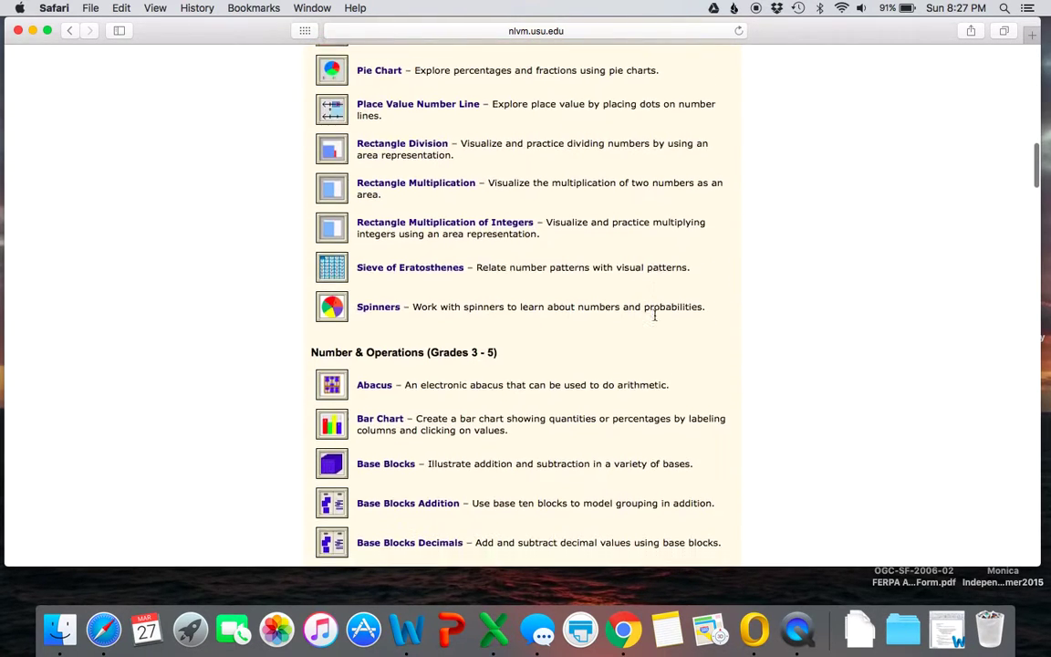
# - Scroll down and back up through the Number & Operations manipulatives list
pyautogui.moveTo(500, 301); pyautogui.dragTo(312, 298)
pyautogui.scroll(-15, 771, 408)
pyautogui.scroll(-20, 771, 408)
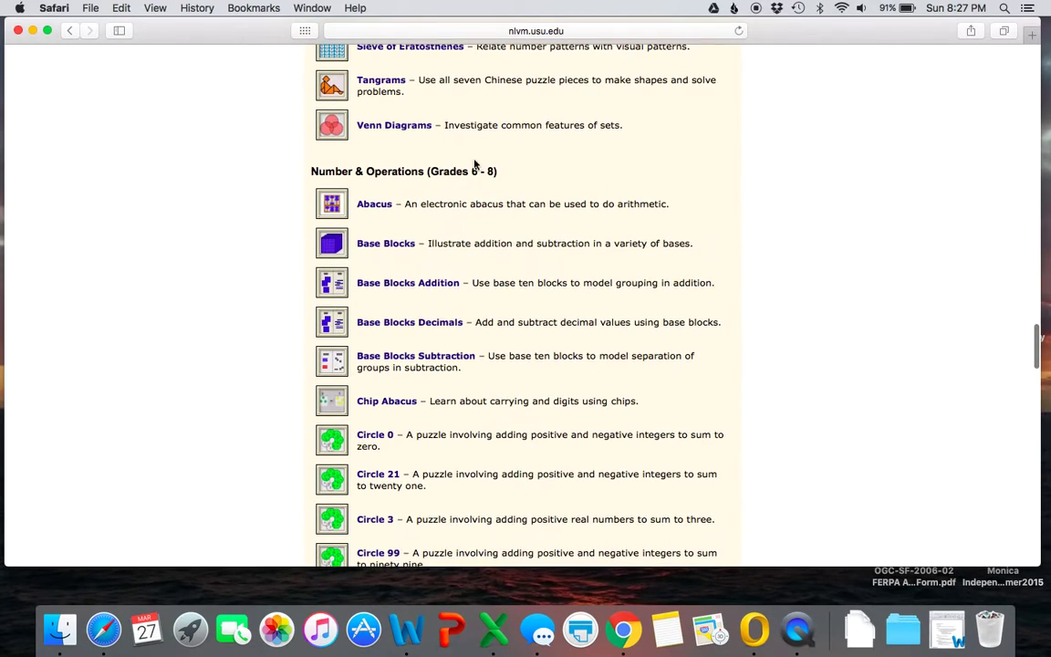
pyautogui.scroll(-20, 593, 306)
pyautogui.scroll(-10, 593, 306)
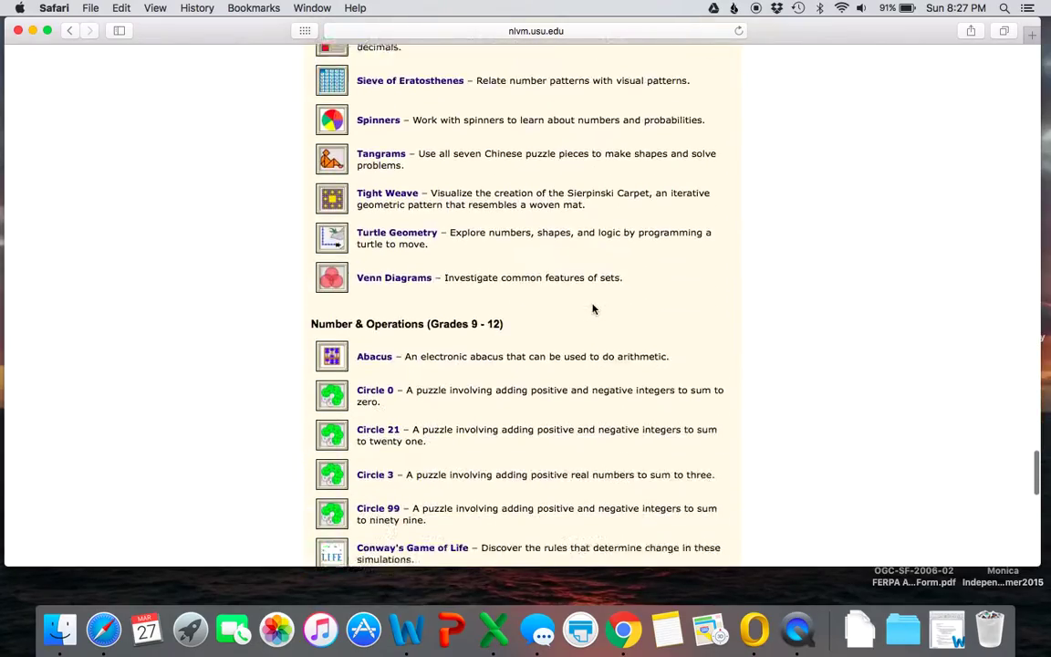
pyautogui.scroll(6, 525, 300)
pyautogui.scroll(20, 525, 301)
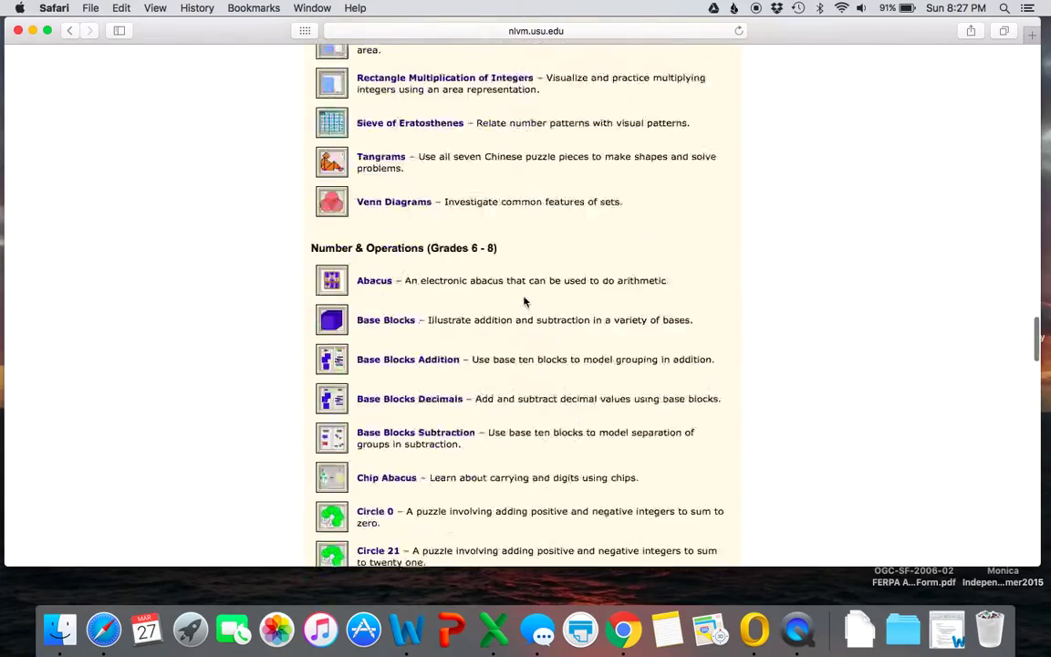
pyautogui.scroll(8, 525, 301)
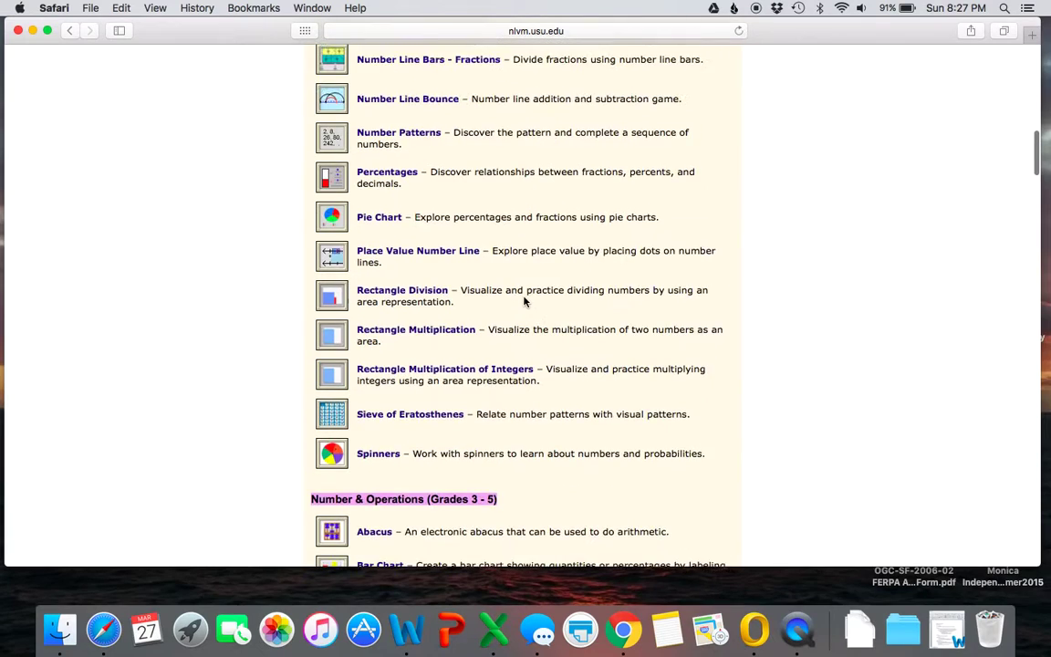
pyautogui.scroll(-10, 524, 301)
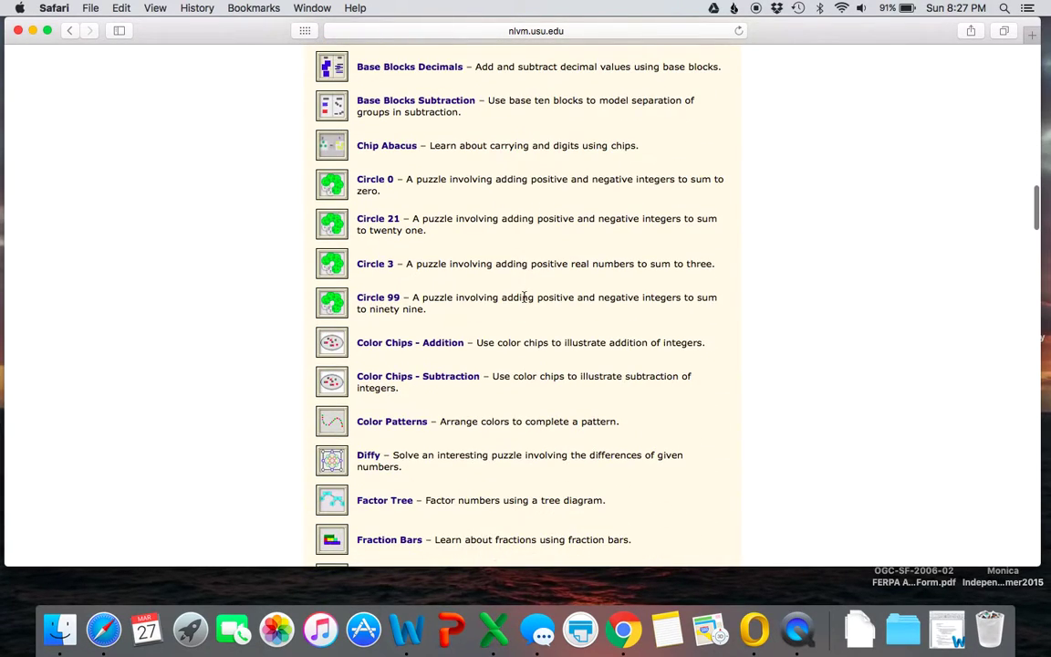
pyautogui.scroll(1, 523, 300)
# - Open Base Blocks Subtraction and allow the Java applet to run, showing 95 − 78
pyautogui.click(415, 122)
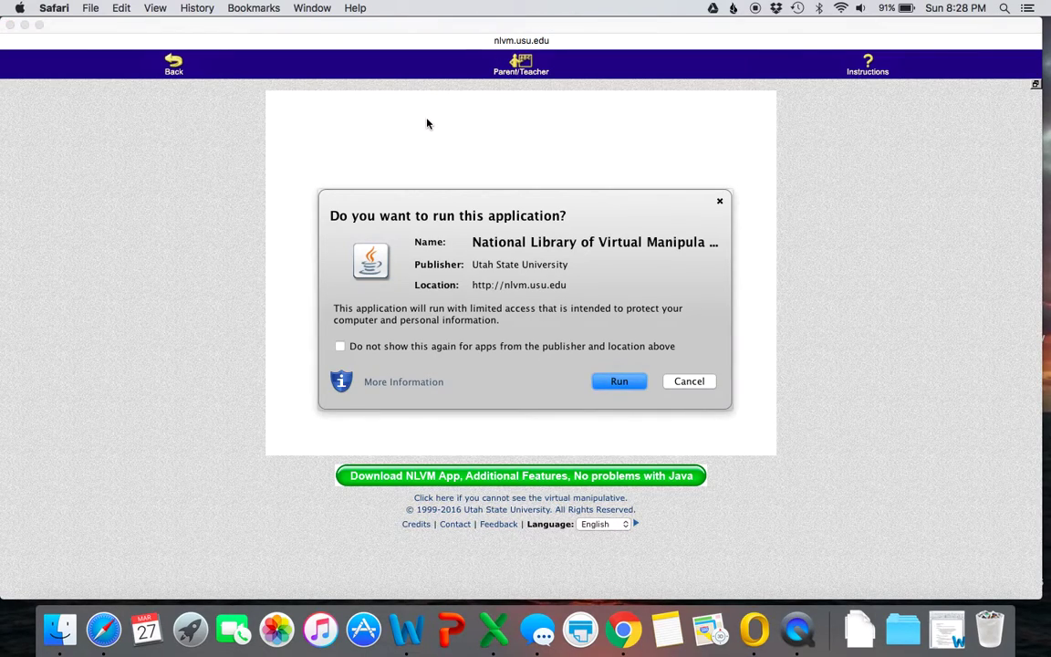
pyautogui.click(620, 385)
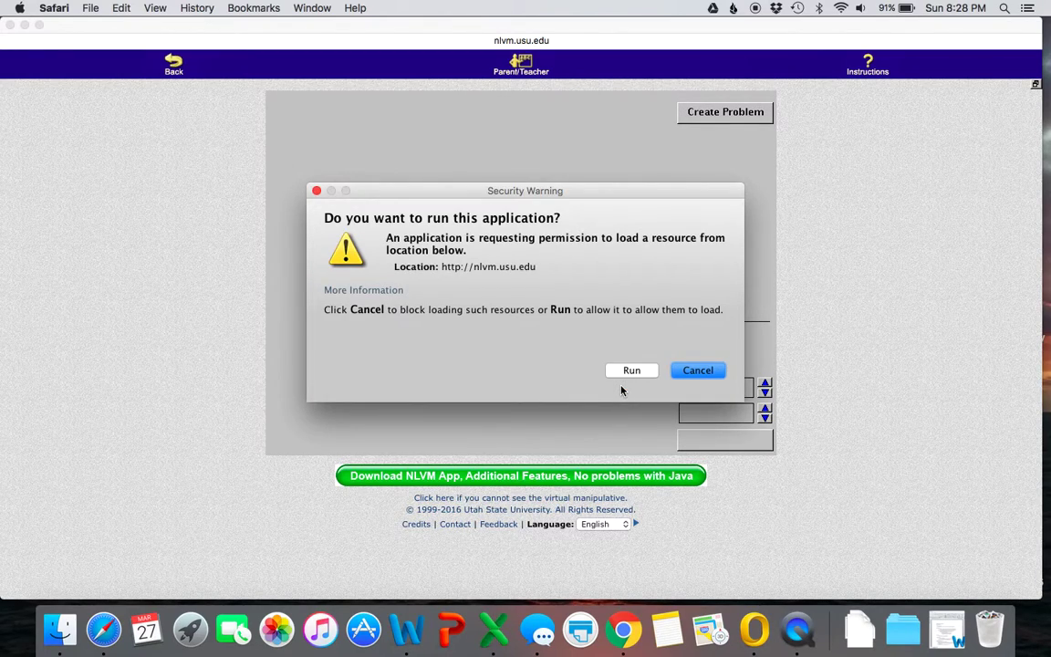
pyautogui.click(631, 370)
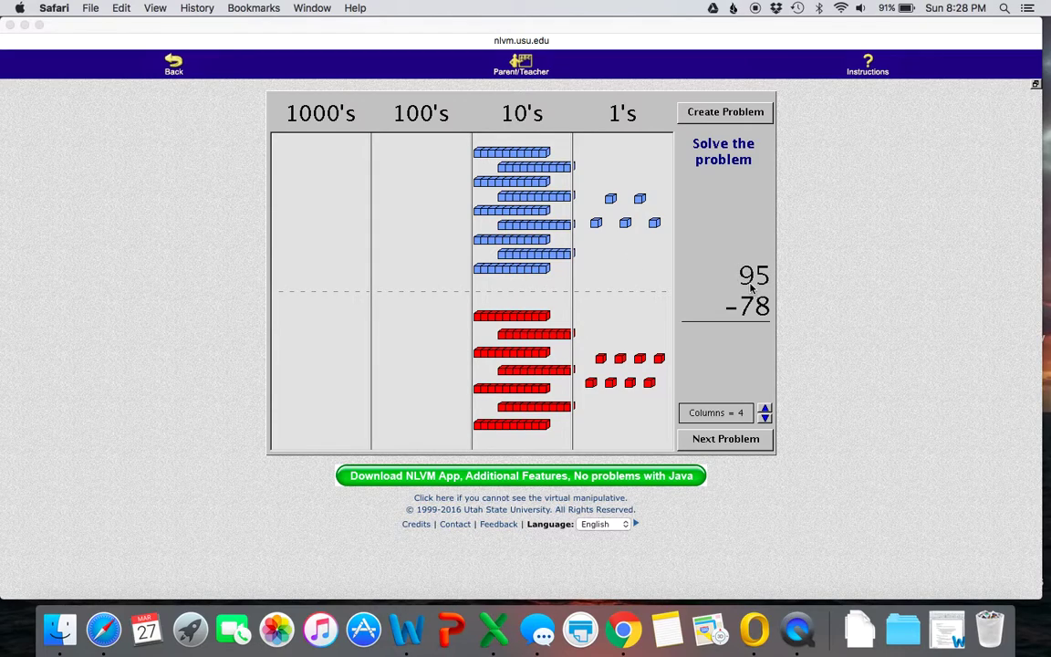
pyautogui.click(485, 273)
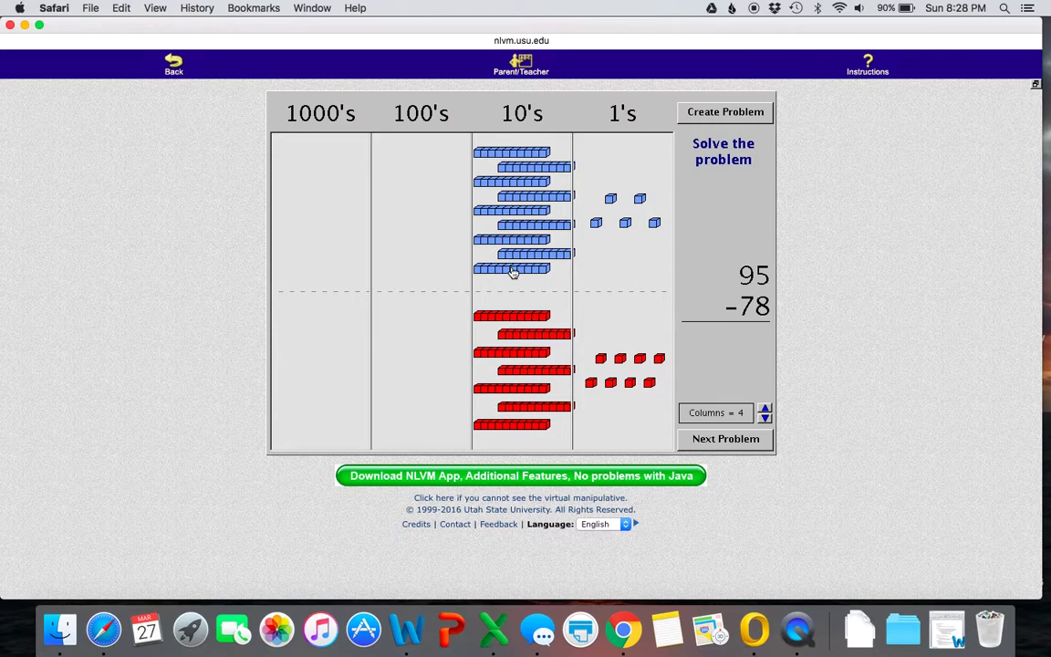
# - Regroup one blue ten into ones and cancel all eight red ones, leaving ones digit 7
pyautogui.moveTo(513, 267); pyautogui.dragTo(629, 263)
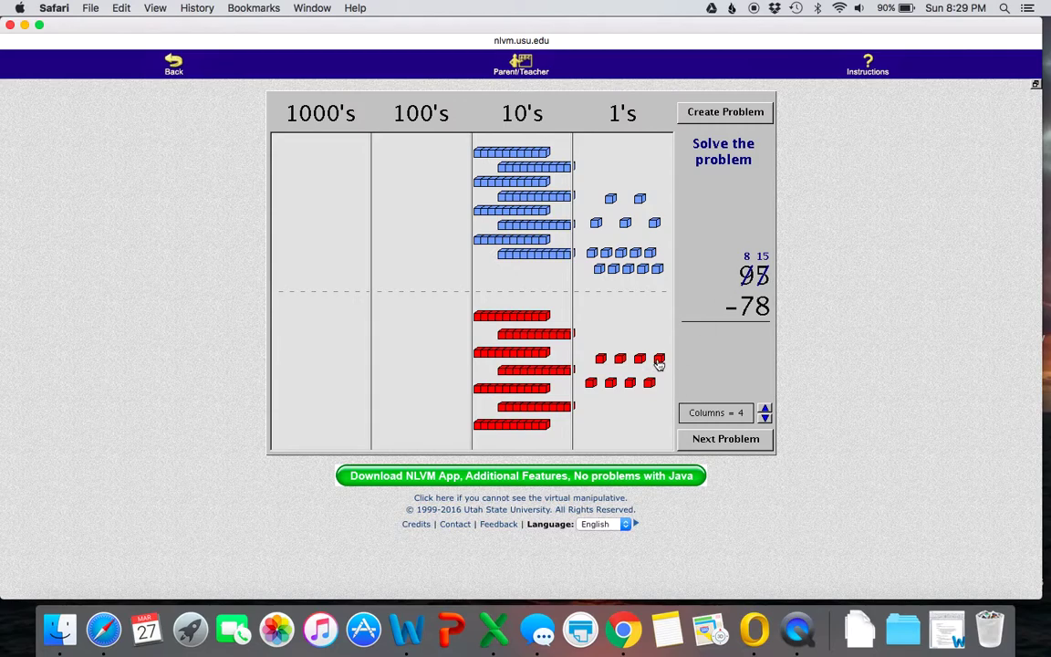
pyautogui.moveTo(658, 361); pyautogui.dragTo(657, 270)
pyautogui.moveTo(638, 360); pyautogui.dragTo(643, 270)
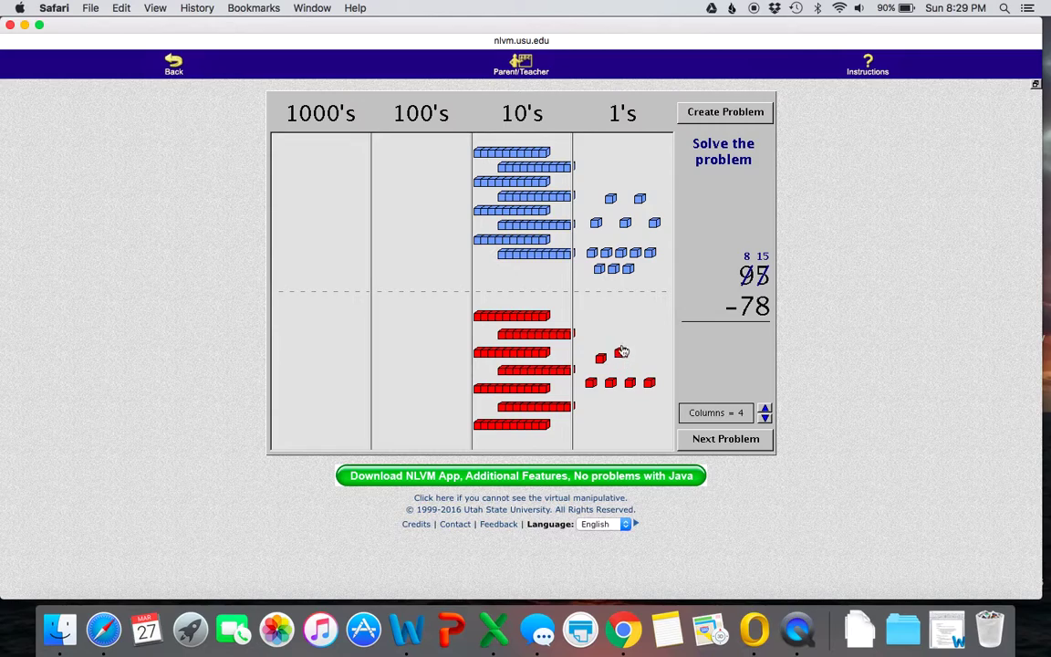
pyautogui.moveTo(621, 356); pyautogui.dragTo(628, 269)
pyautogui.moveTo(601, 361); pyautogui.dragTo(613, 268)
pyautogui.moveTo(590, 382); pyautogui.dragTo(599, 269)
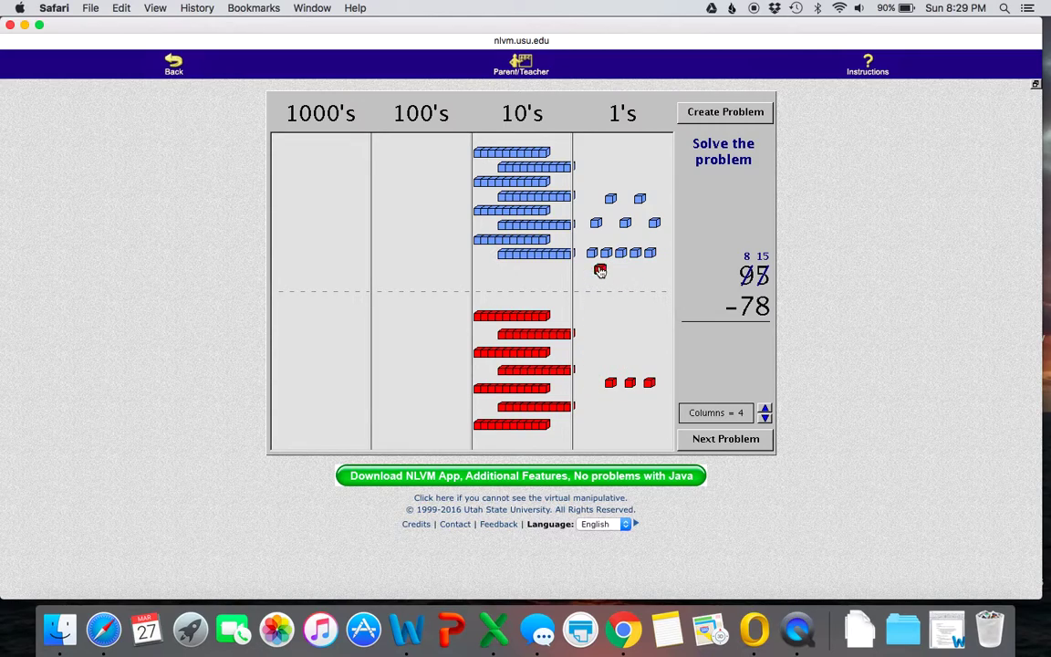
pyautogui.moveTo(611, 381); pyautogui.dragTo(611, 262)
pyautogui.moveTo(629, 383); pyautogui.dragTo(619, 260)
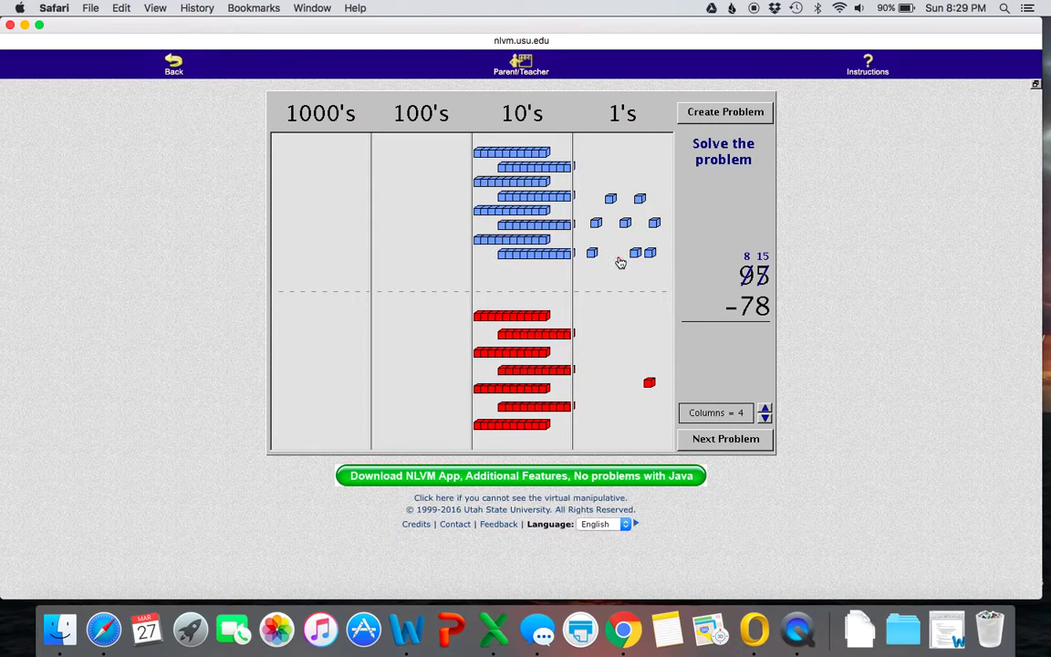
pyautogui.moveTo(649, 382); pyautogui.dragTo(638, 254)
# - Cancel all seven red tens against blue tens, leaving 1 ten and 7 ones (17)
pyautogui.moveTo(533, 315); pyautogui.dragTo(547, 254)
pyautogui.moveTo(532, 334); pyautogui.dragTo(522, 247)
pyautogui.moveTo(513, 354); pyautogui.dragTo(535, 228)
pyautogui.moveTo(533, 369); pyautogui.dragTo(516, 214)
pyautogui.moveTo(520, 392); pyautogui.dragTo(536, 200)
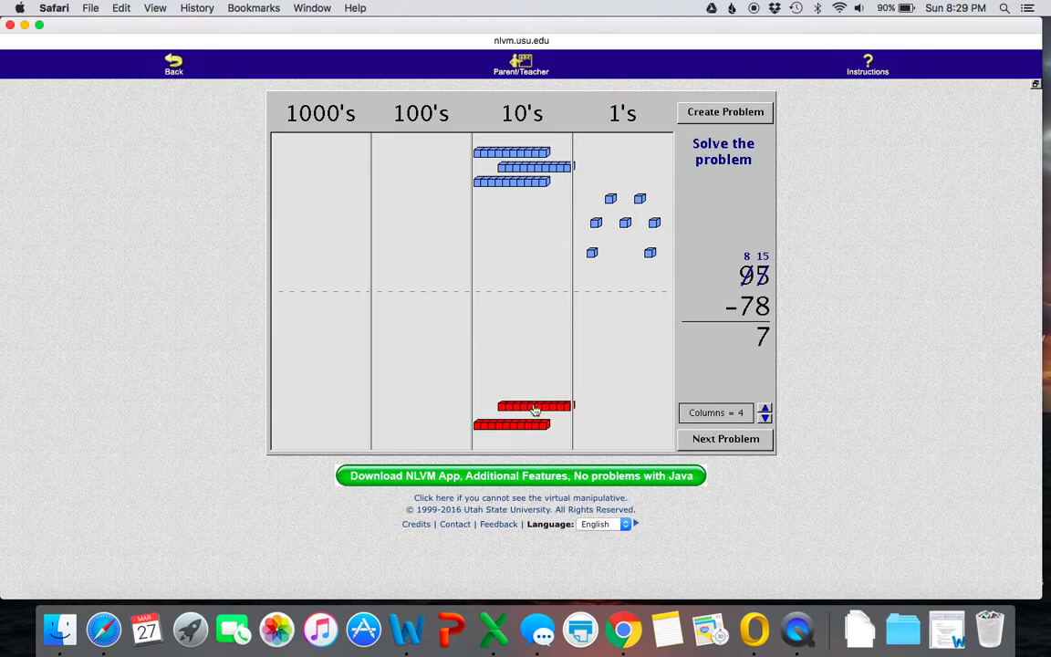
pyautogui.moveTo(535, 410); pyautogui.dragTo(512, 188)
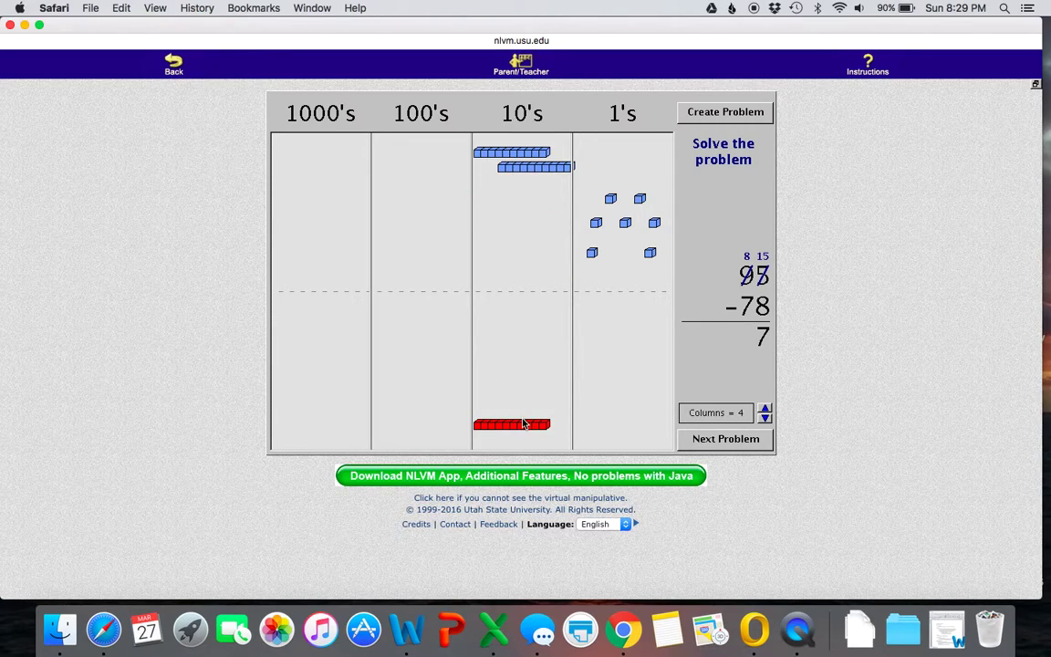
pyautogui.moveTo(524, 425); pyautogui.dragTo(544, 174)
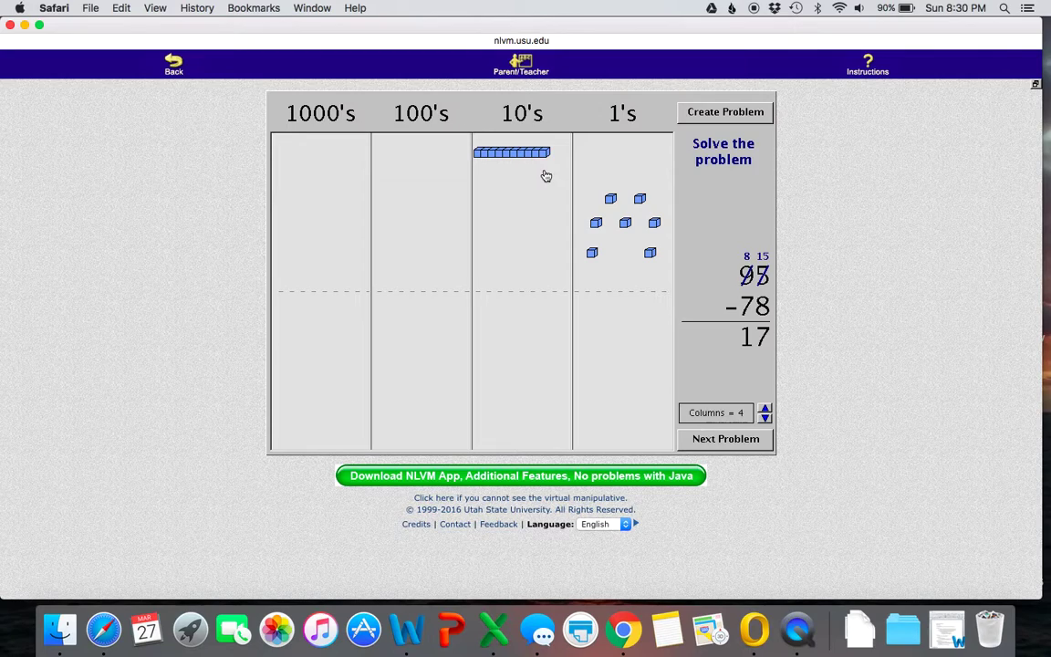
# - Return to the Virtual Library index and open the Data Analysis & Probability list
pyautogui.click(174, 68)
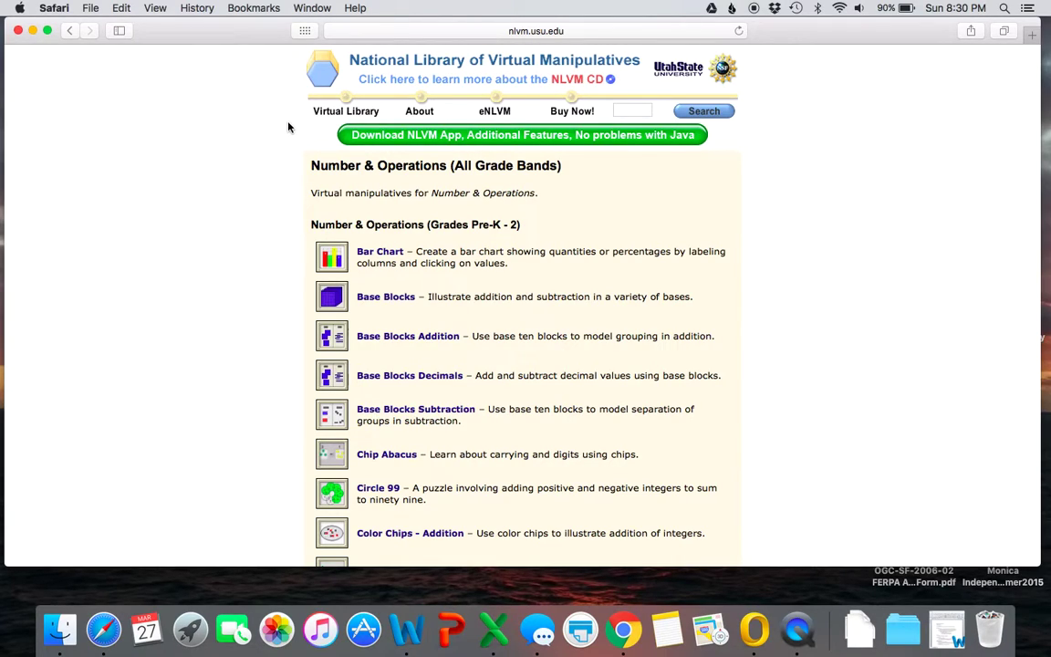
pyautogui.click(336, 112)
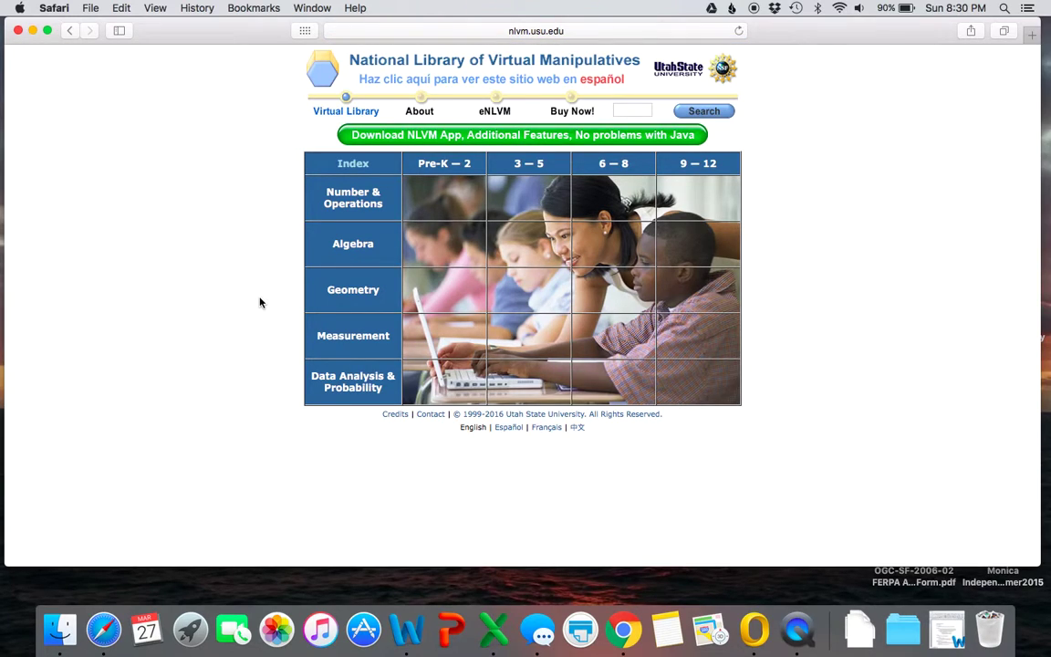
pyautogui.click(353, 387)
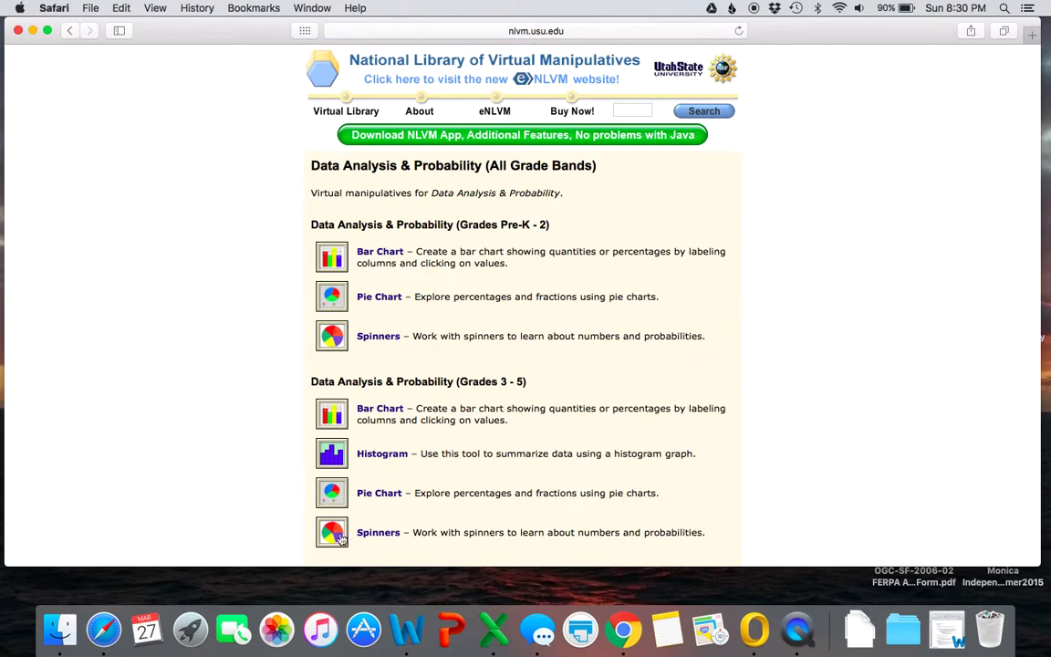
pyautogui.scroll(-3, 240, 453)
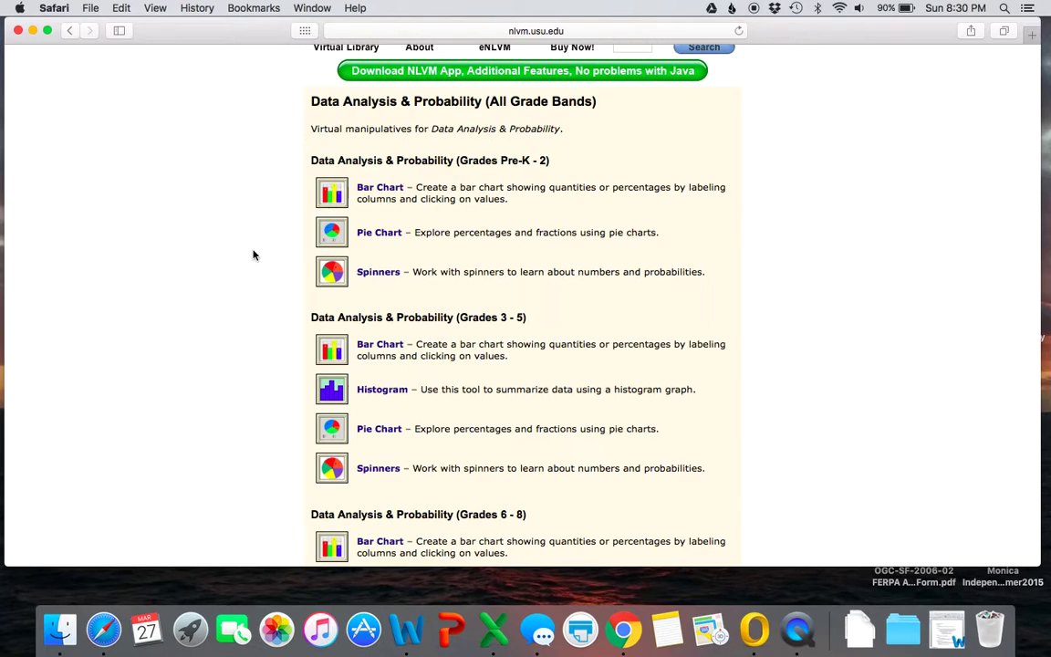
# - Open the Spinners manipulative, close its sidebar, reposition the window, and spin the five-colour wheel twice
pyautogui.click(373, 274)
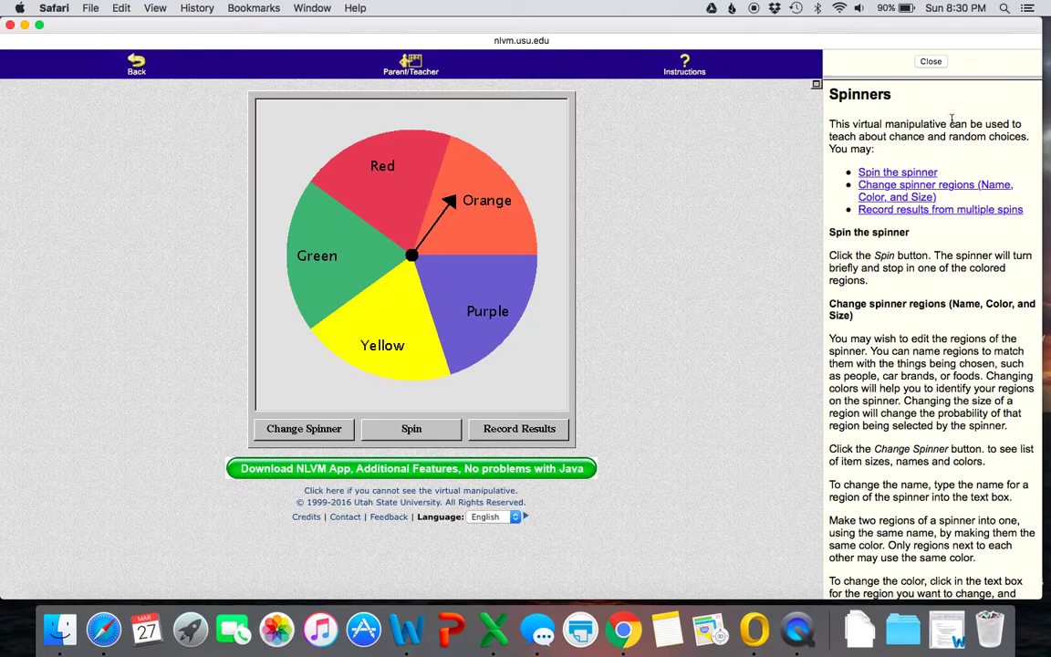
pyautogui.click(931, 62)
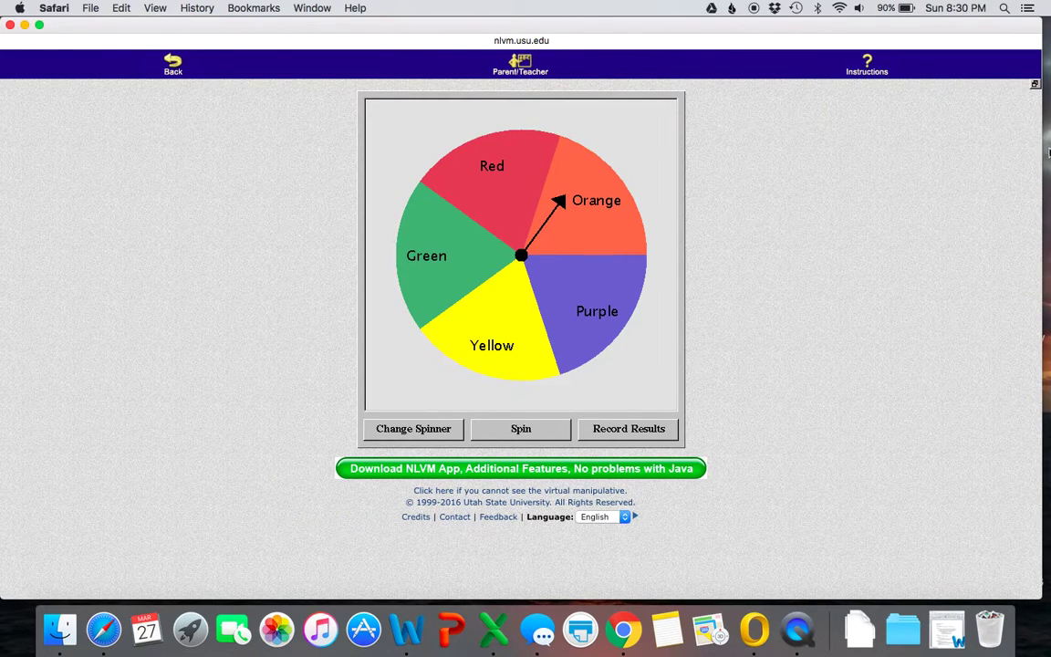
pyautogui.moveTo(1040, 201); pyautogui.dragTo(778, 201)
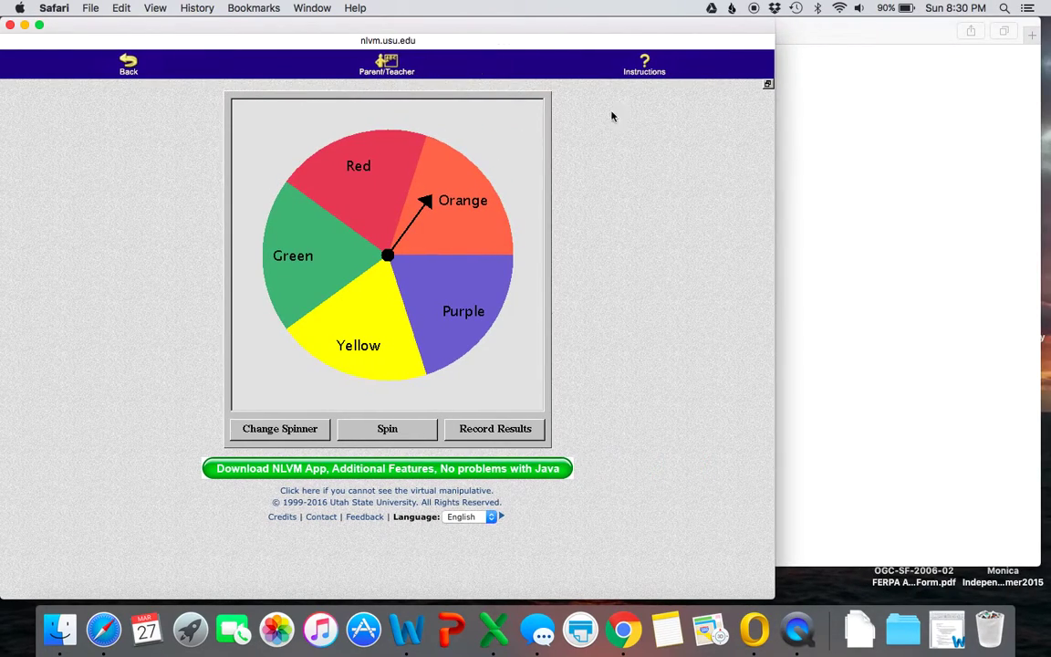
pyautogui.moveTo(530, 29); pyautogui.dragTo(743, 13)
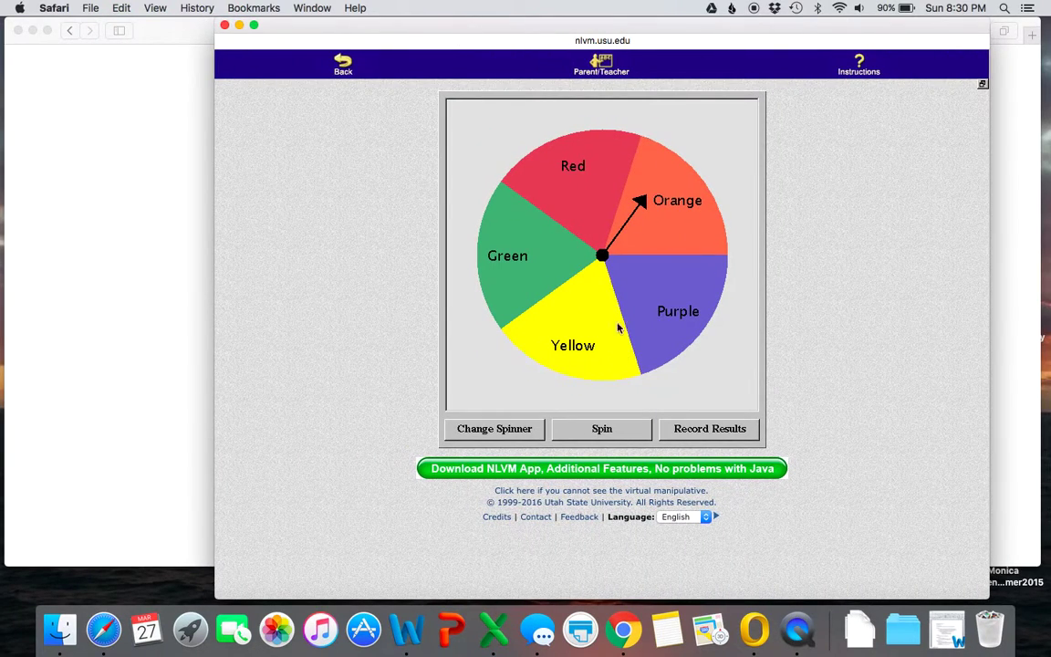
pyautogui.click(618, 429)
pyautogui.click(619, 429)
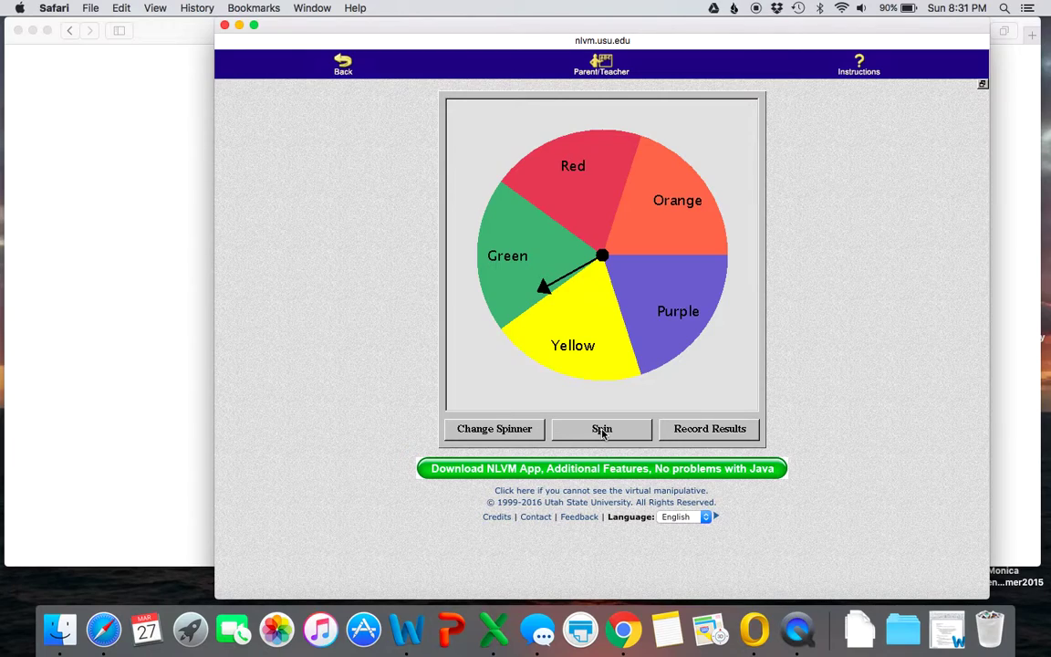
# - Remove the Orange and Red regions, leaving Yellow, Green and Purple, then spin once
pyautogui.click(529, 432)
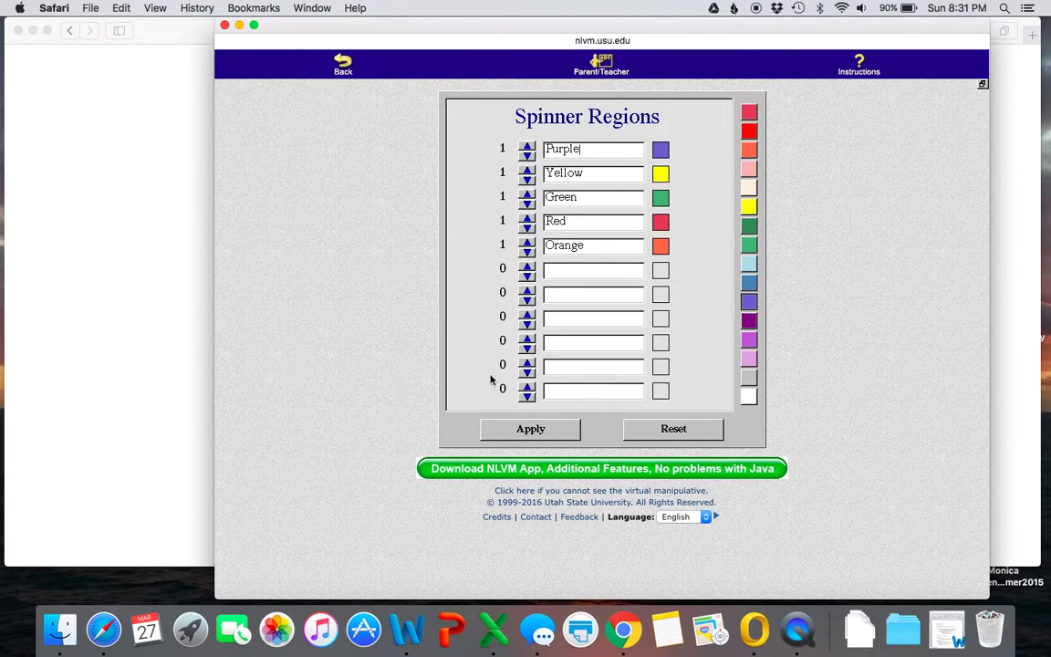
pyautogui.click(526, 252)
pyautogui.click(527, 227)
pyautogui.click(554, 431)
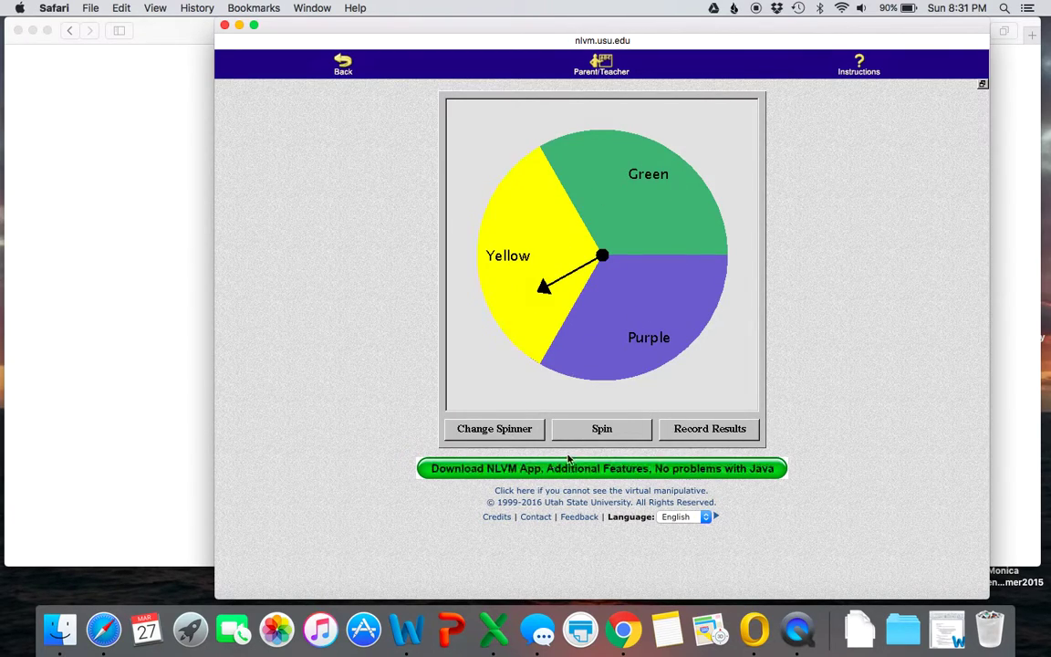
pyautogui.click(602, 431)
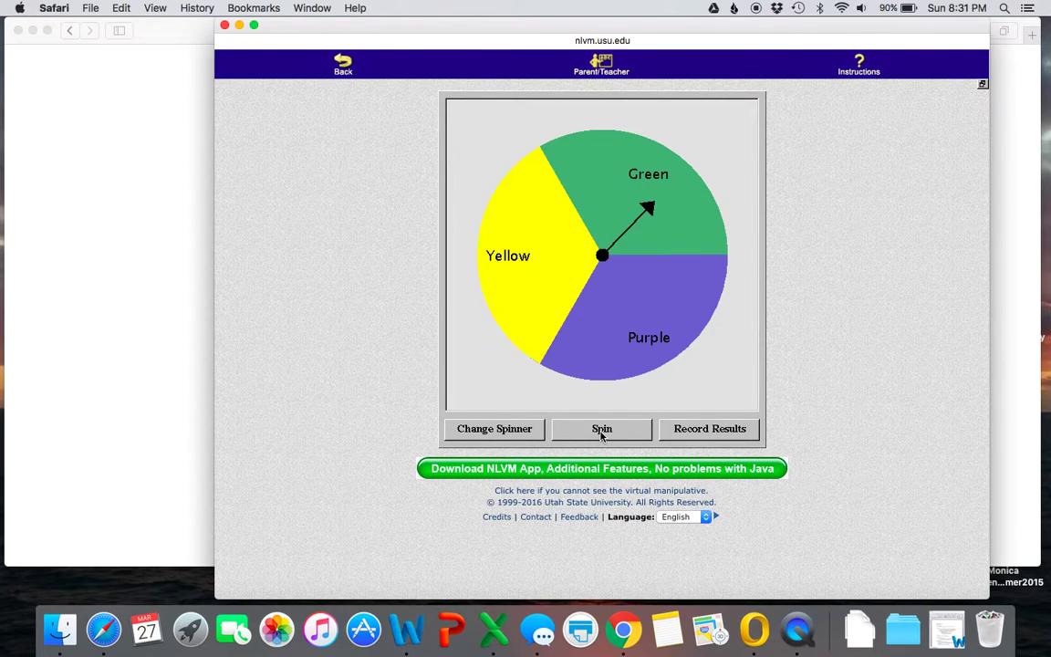
# - Turn on result recording and tally four spins: Purple 2, Yellow 1, Green 1
pyautogui.click(737, 436)
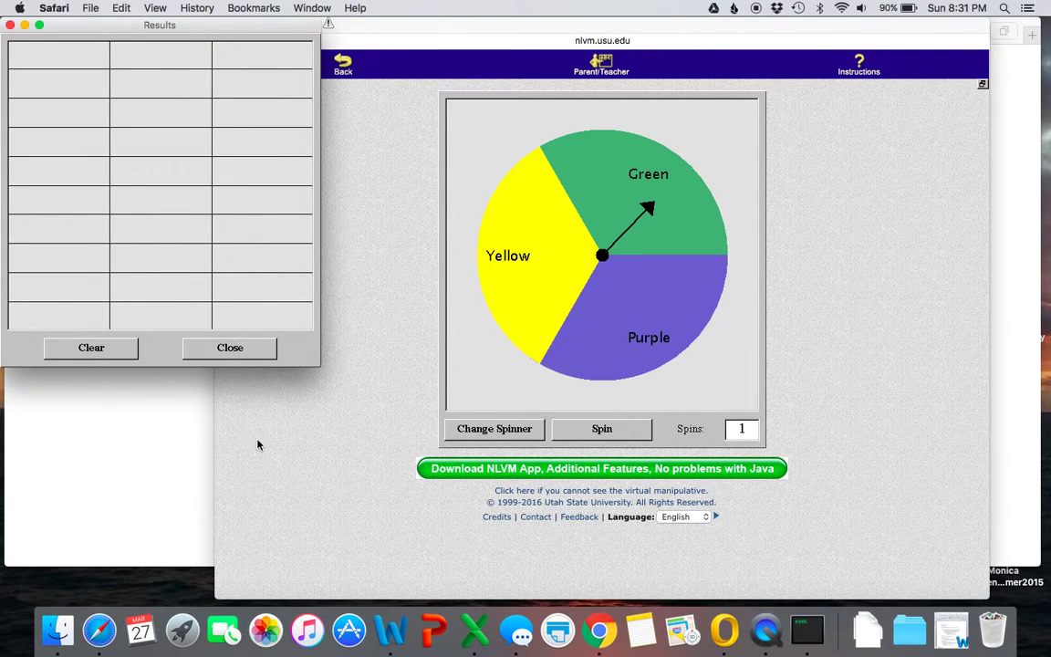
pyautogui.click(594, 440)
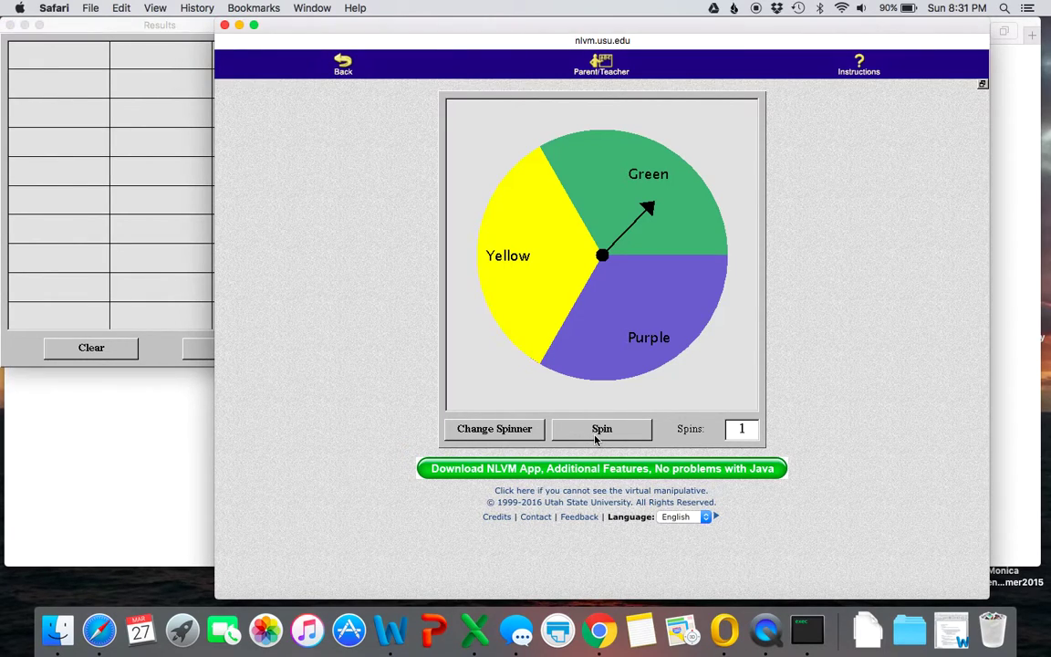
pyautogui.click(595, 440)
pyautogui.moveTo(641, 24); pyautogui.dragTo(743, 23)
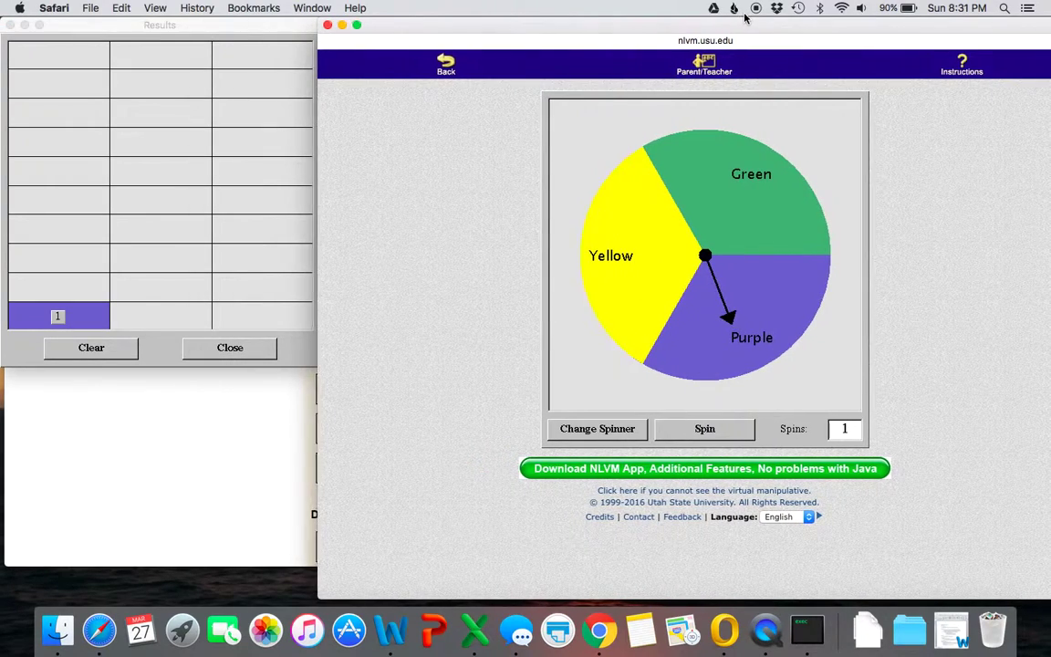
pyautogui.click(706, 430)
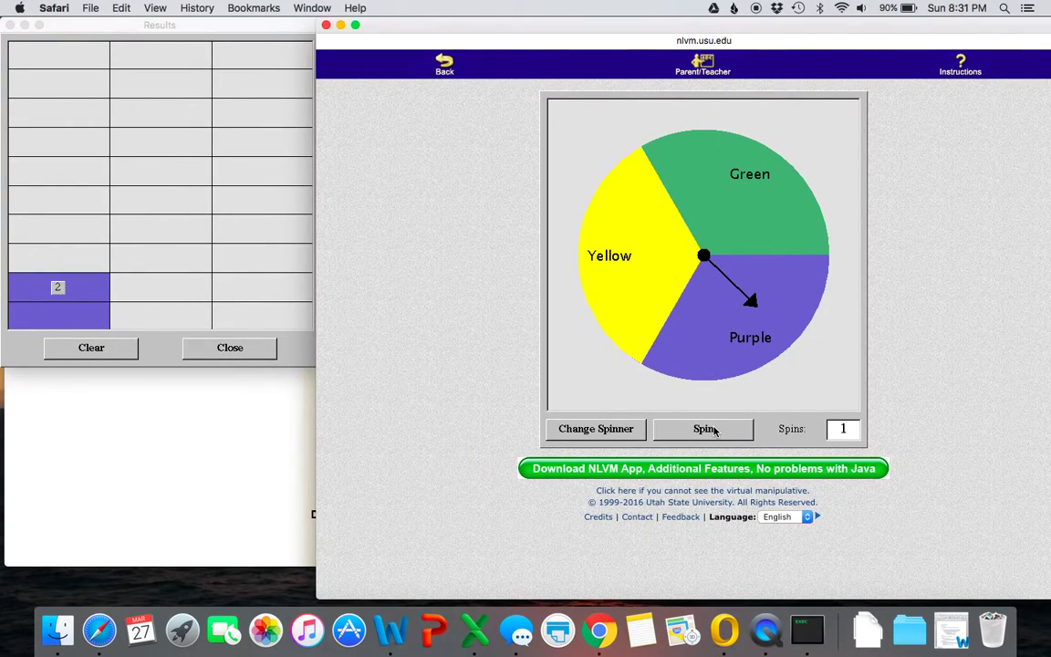
pyautogui.click(715, 430)
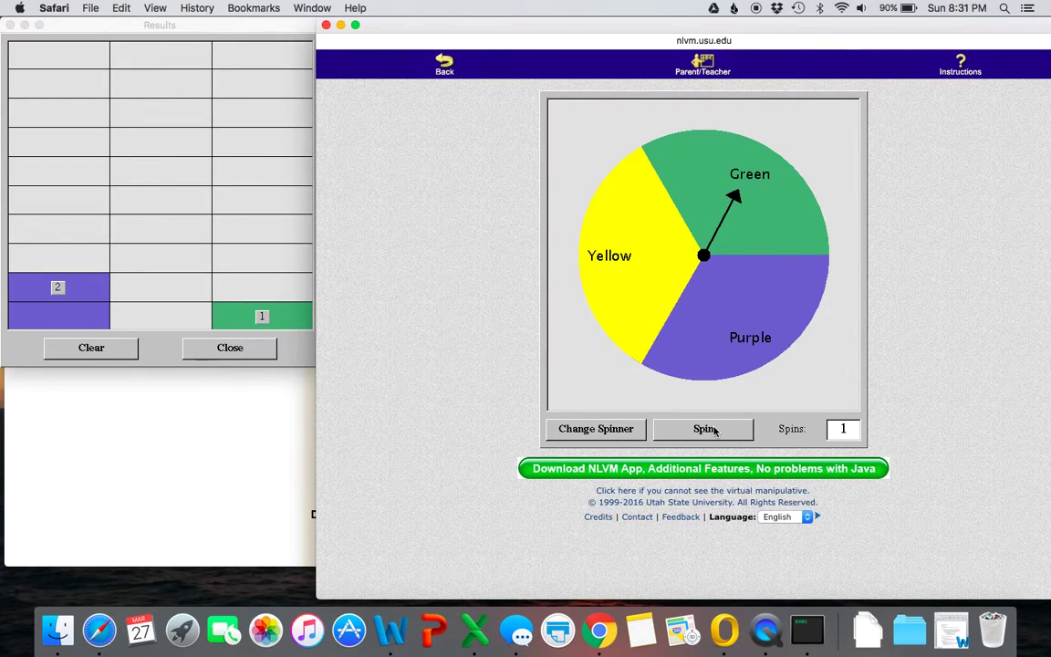
pyautogui.click(716, 430)
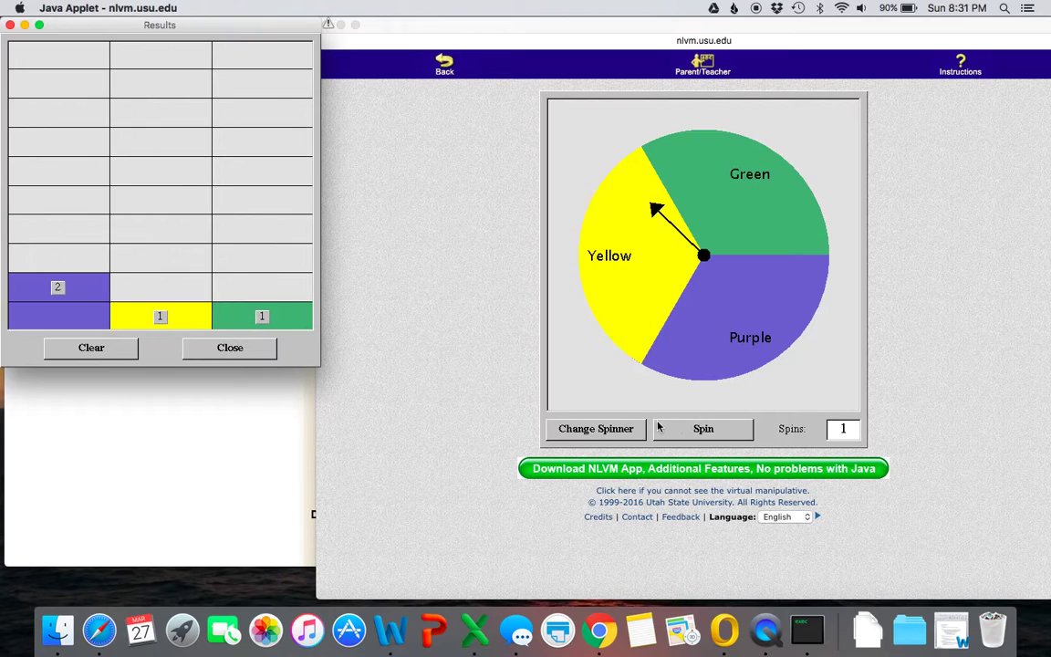
# - Clear the tally by reapplying the spinner, then run 20 spins: Purple 7, Yellow 6, Green 7
pyautogui.click(600, 429)
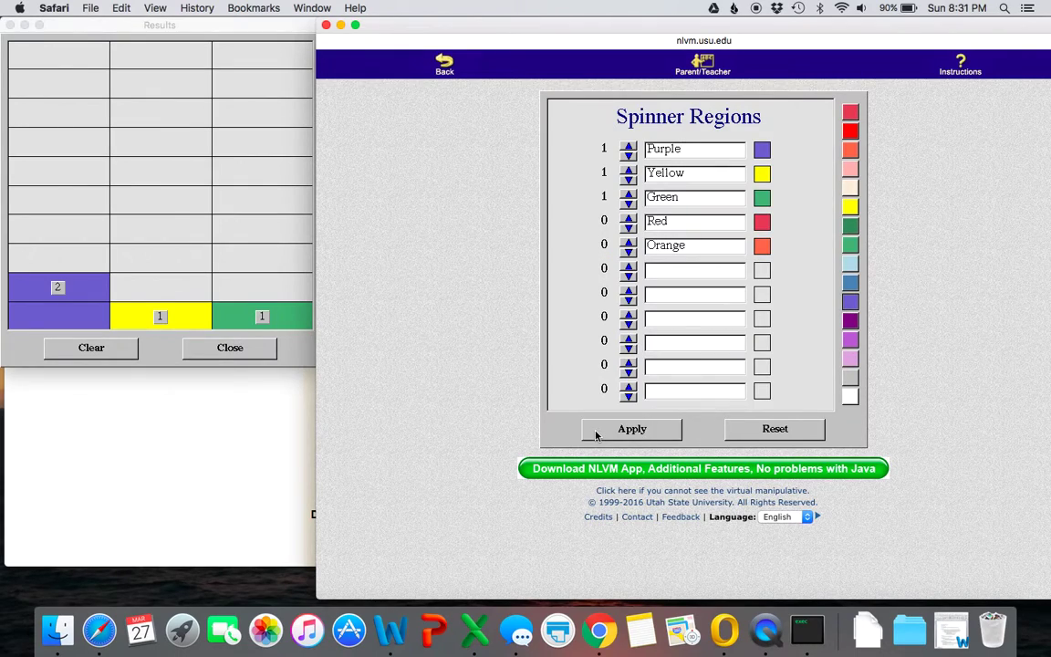
pyautogui.click(648, 432)
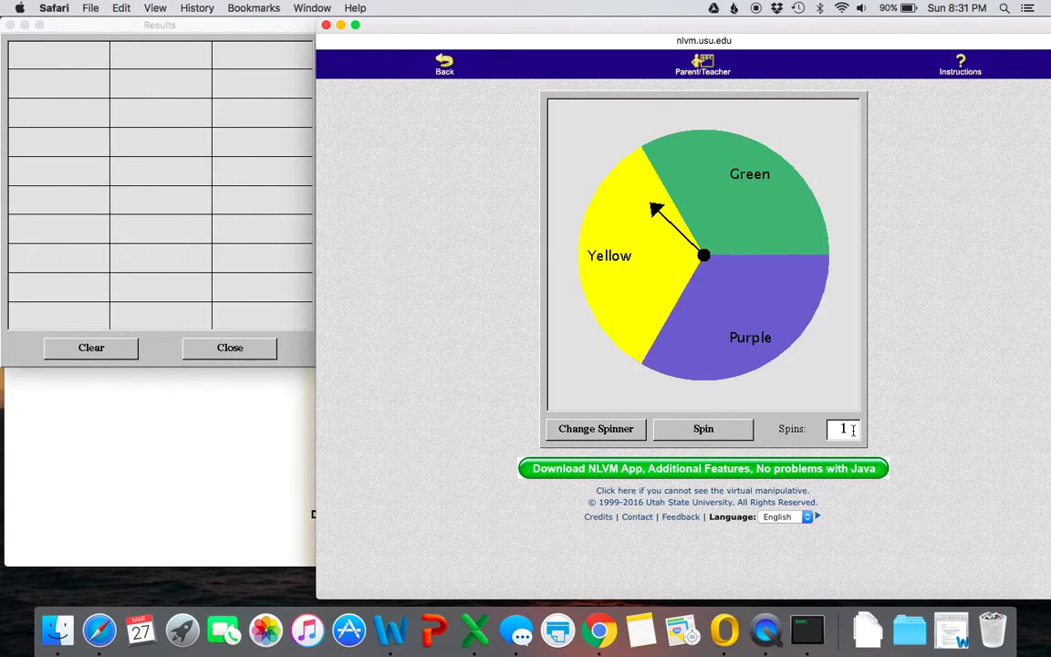
pyautogui.moveTo(851, 430); pyautogui.dragTo(830, 431)
pyautogui.write('20')
pyautogui.click(735, 430)
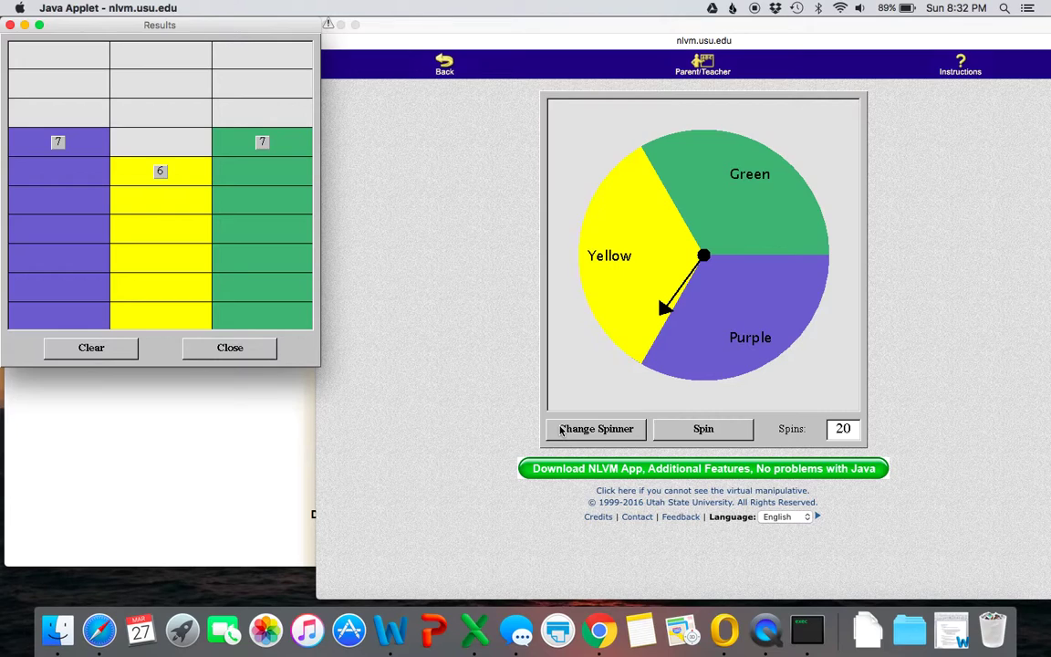
# - Close the results and spinner windows and open the Algebra page from the Virtual Library
pyautogui.click(9, 25)
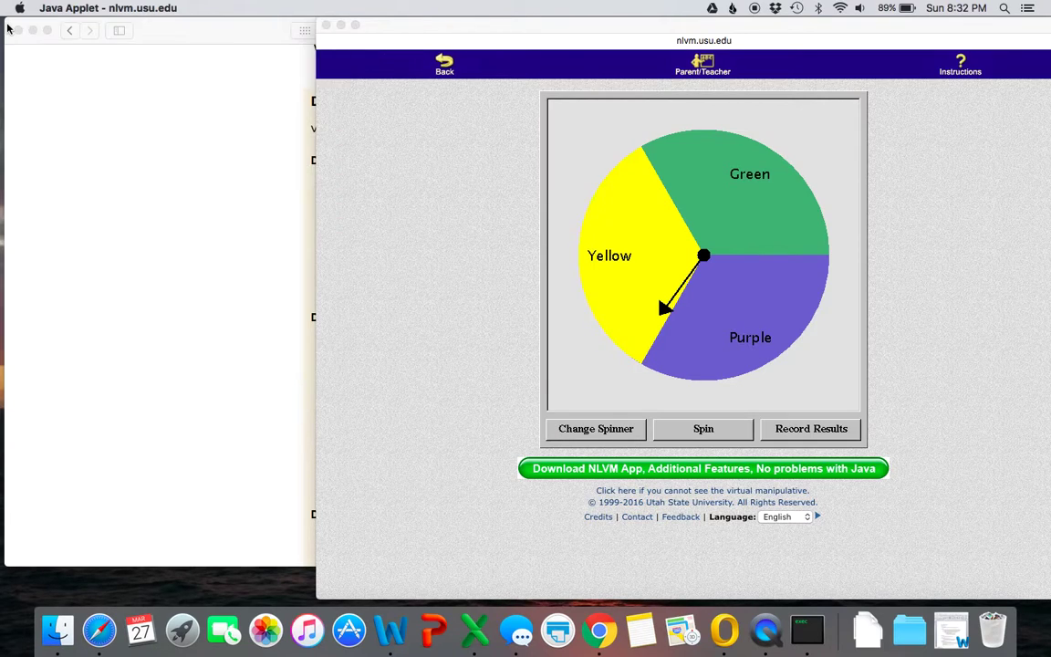
pyautogui.click(444, 64)
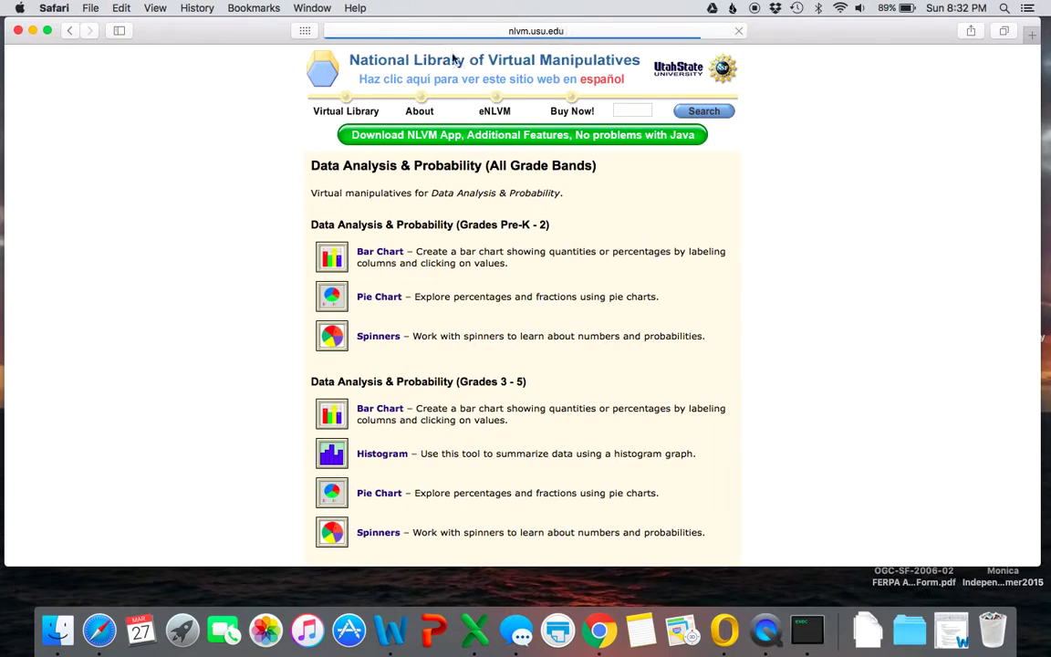
pyautogui.click(329, 112)
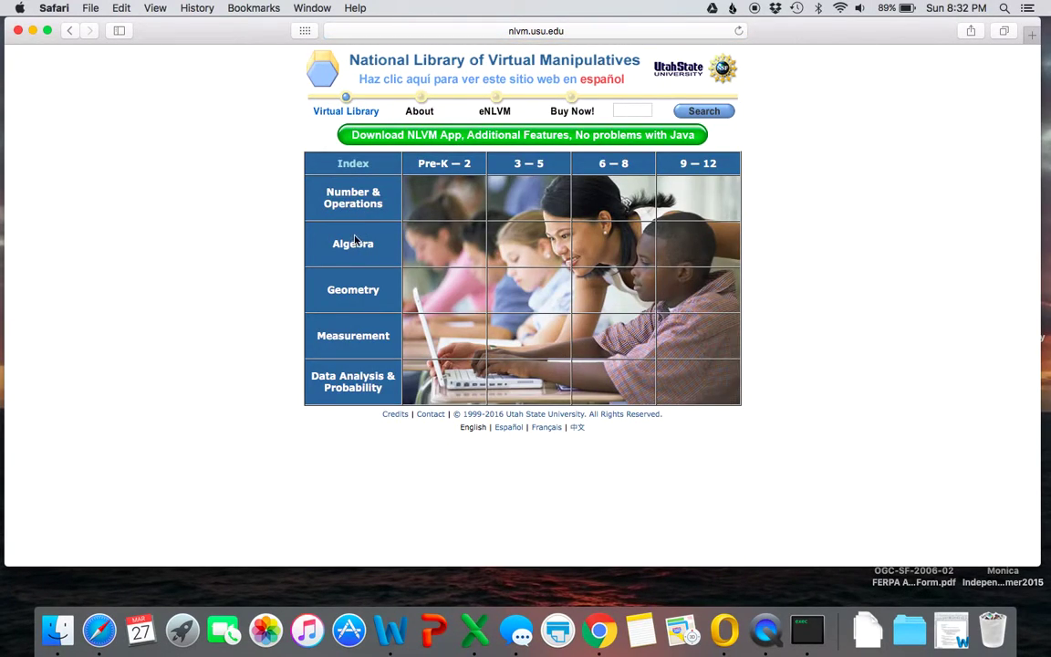
pyautogui.click(355, 241)
# - Scroll through the Algebra manipulatives list, including Algebra Tiles, Color Patterns and Pattern Blocks
pyautogui.scroll(-5, 272, 347)
pyautogui.scroll(-10, 272, 347)
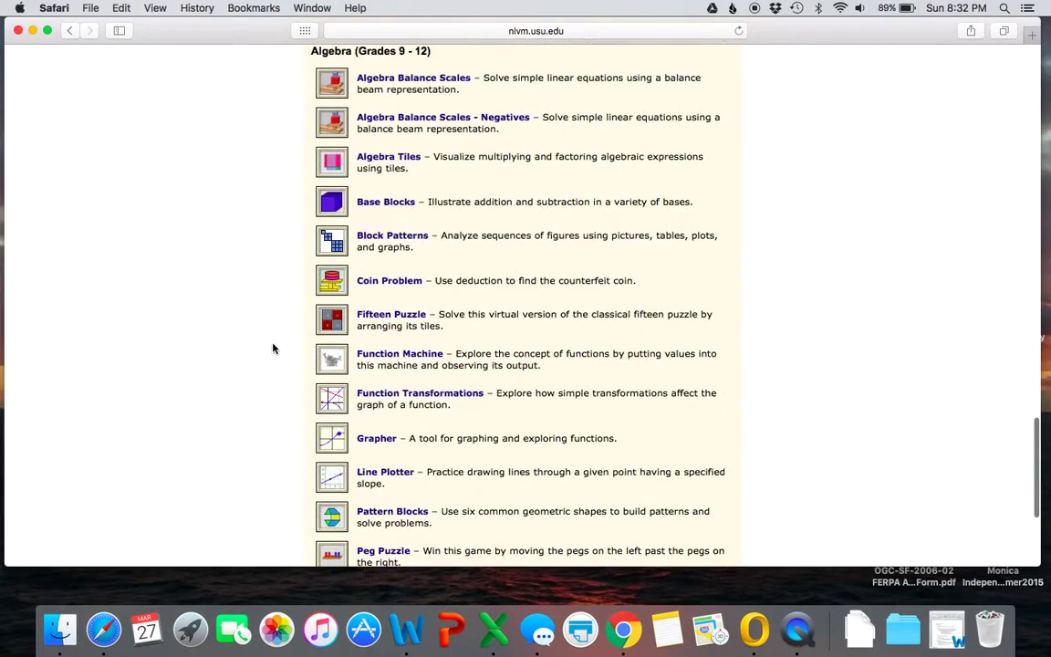
pyautogui.scroll(2, 272, 347)
pyautogui.scroll(-2, 272, 347)
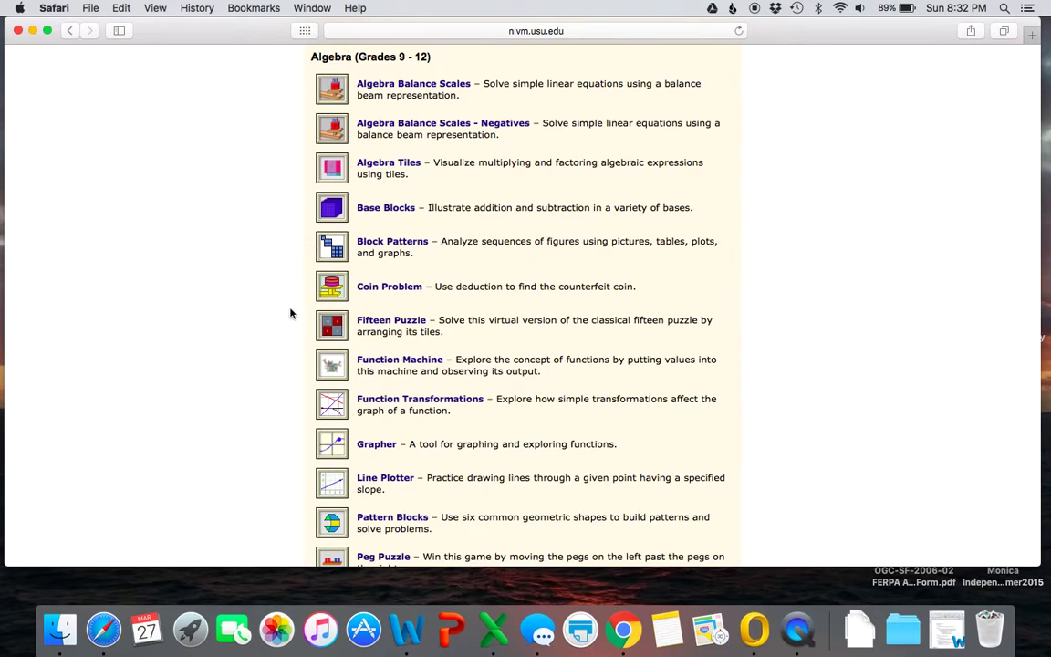
pyautogui.scroll(-3, 254, 506)
pyautogui.scroll(-2, 254, 506)
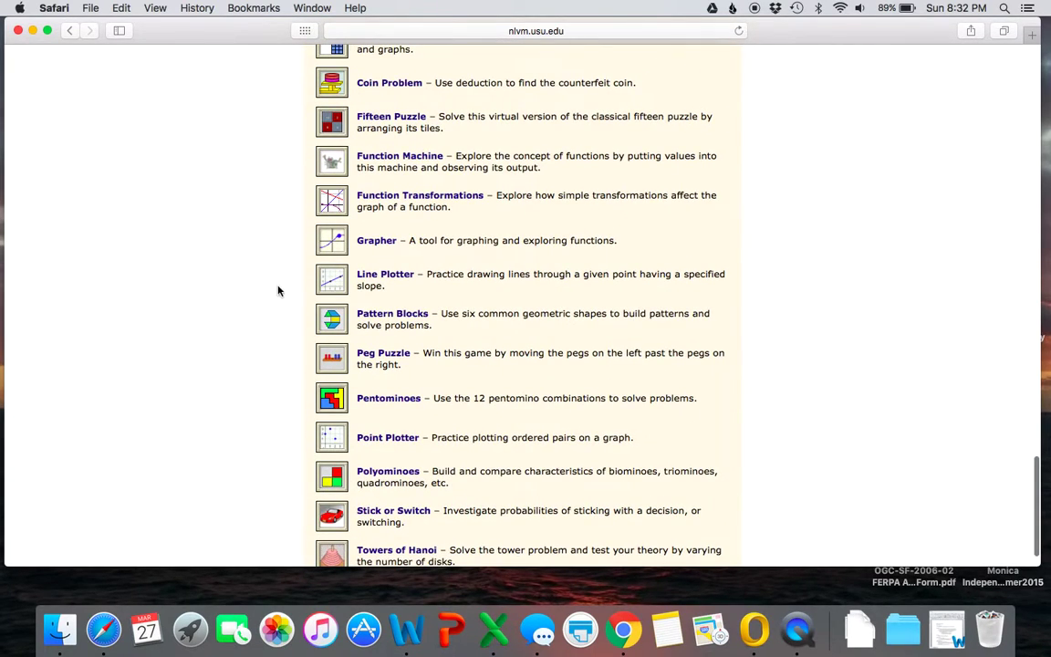
pyautogui.scroll(-1, 278, 398)
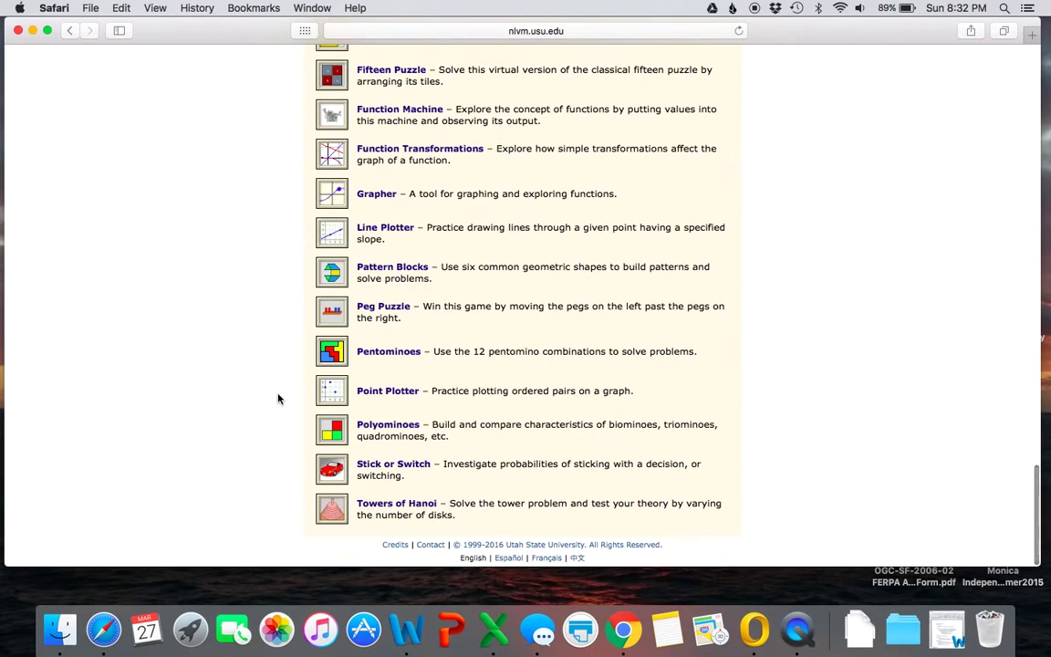
pyautogui.scroll(-3, 278, 399)
pyautogui.scroll(10, 278, 398)
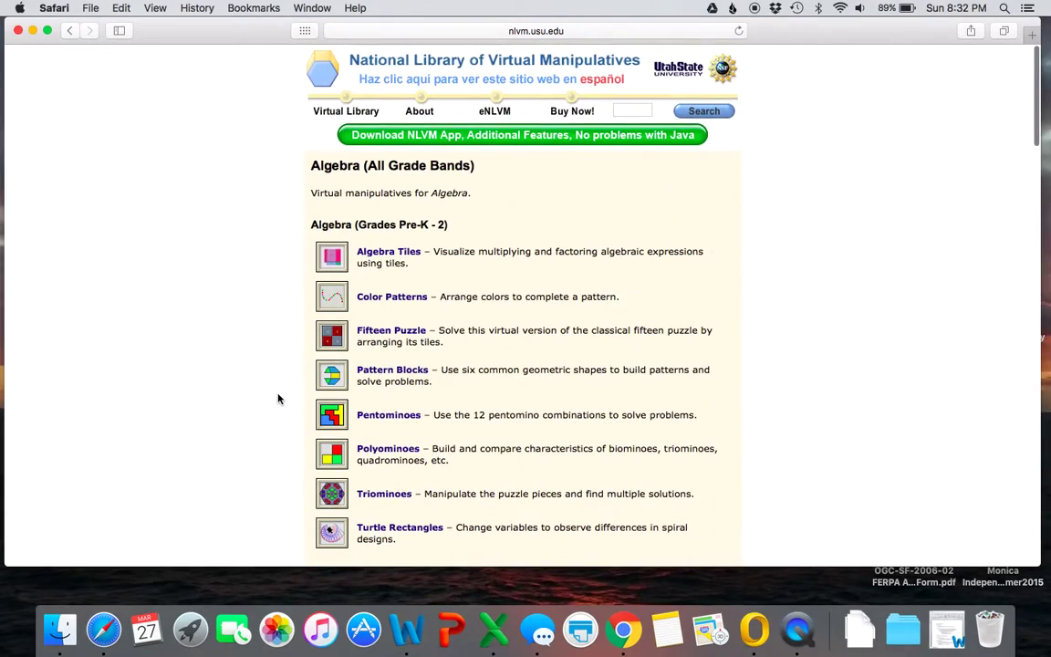
# - Go back to the Virtual Library index and browse the Geometry manipulatives page
pyautogui.click(340, 114)
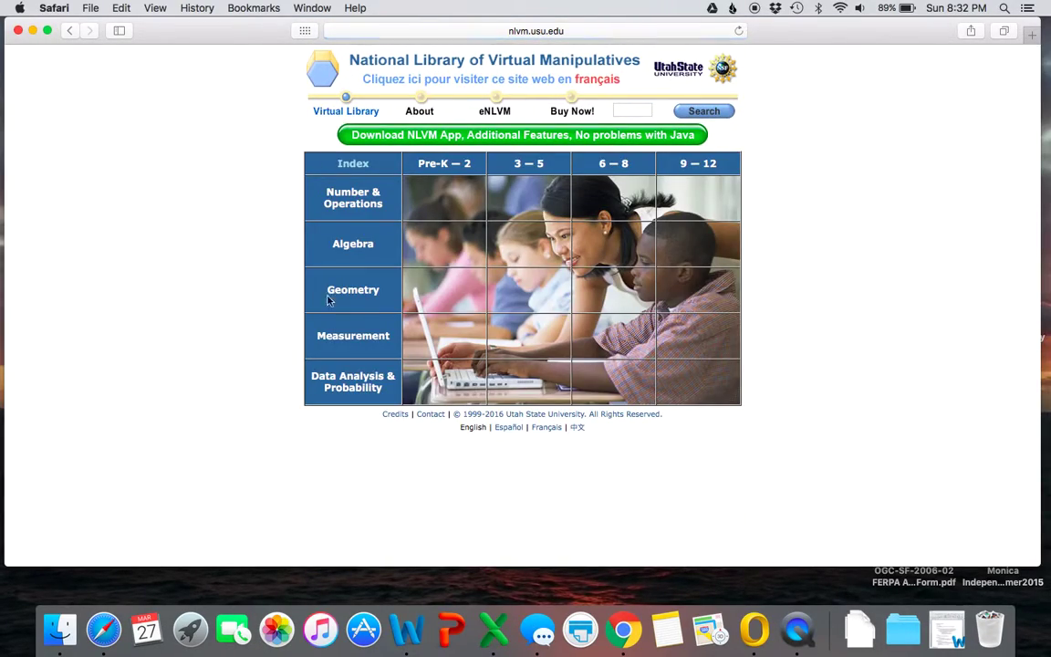
pyautogui.click(370, 293)
pyautogui.scroll(-15, 235, 416)
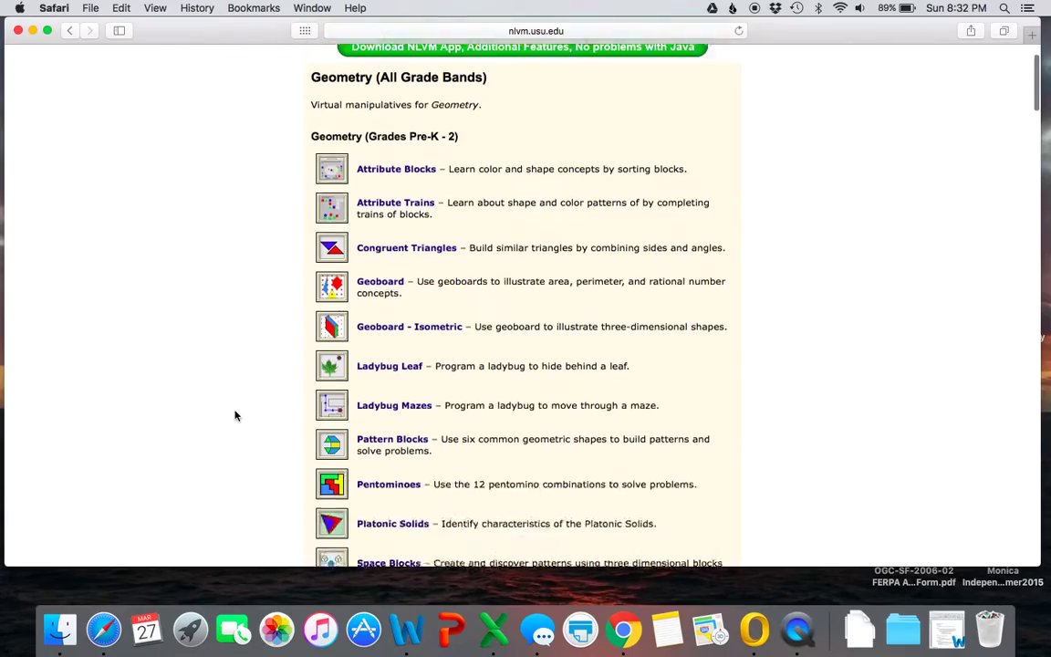
pyautogui.scroll(-10, 234, 416)
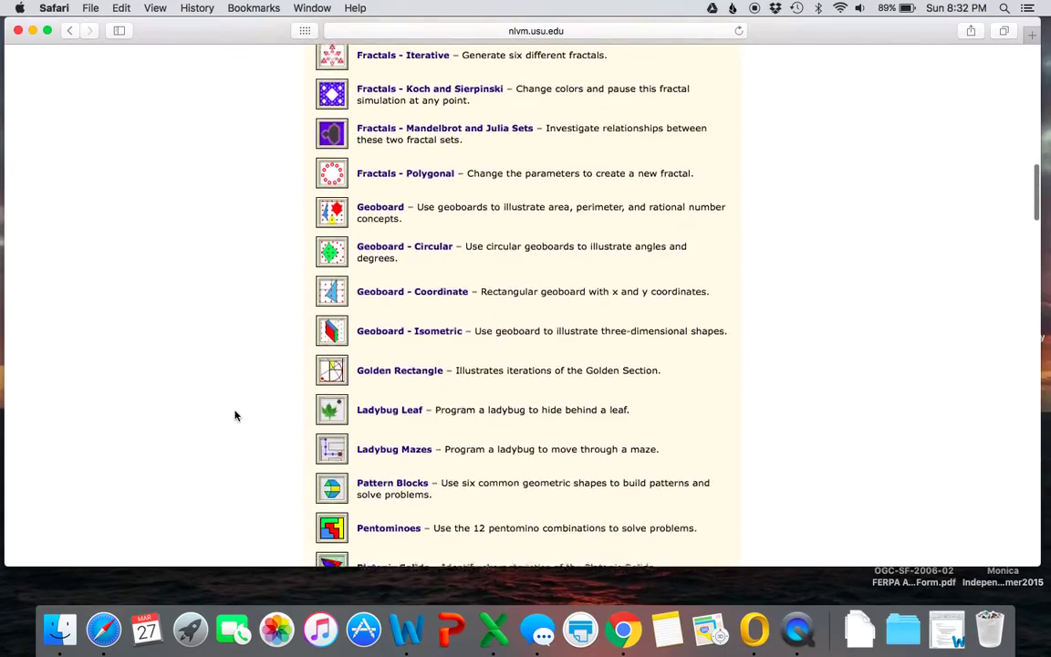
pyautogui.scroll(20, 234, 416)
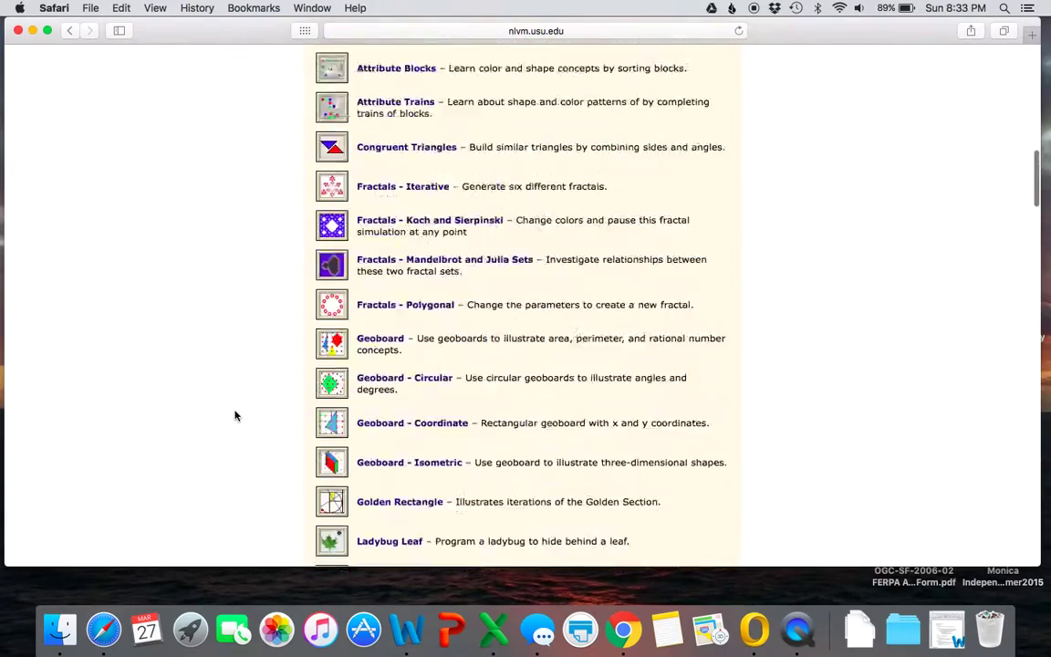
# - Return to the index and open the Measurement (All Grade Bands) manipulatives page
pyautogui.click(319, 113)
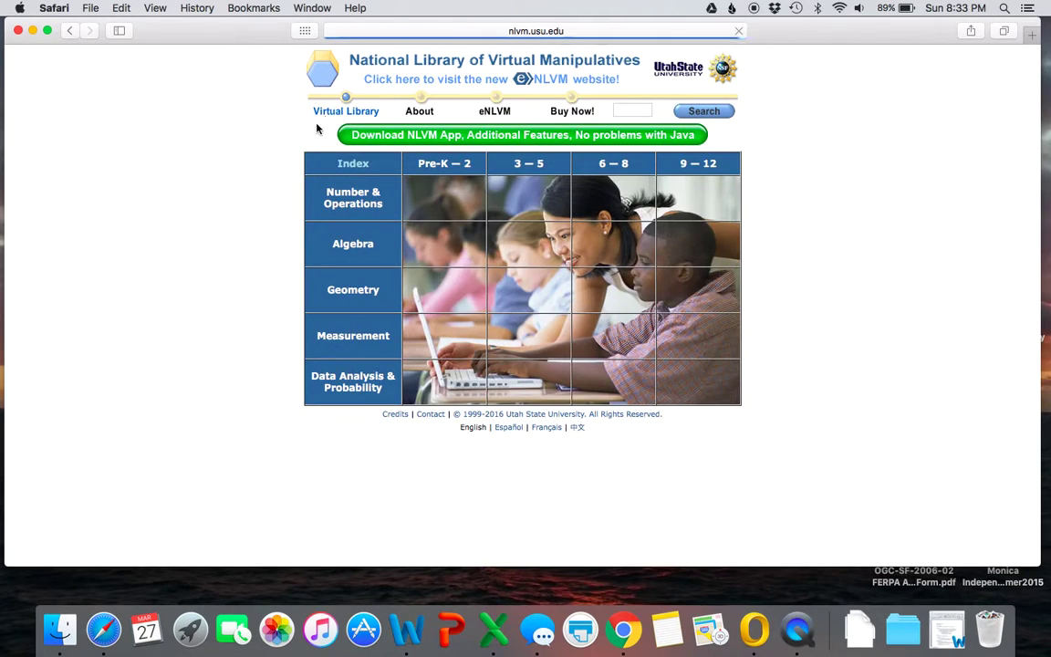
pyautogui.click(353, 337)
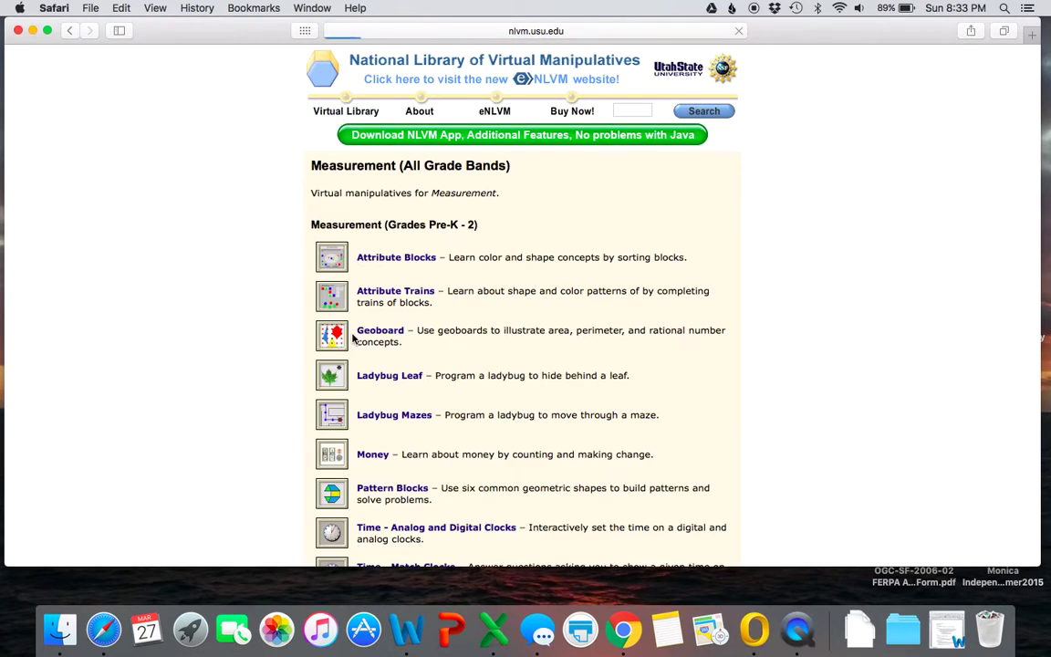
pyautogui.scroll(-15, 228, 448)
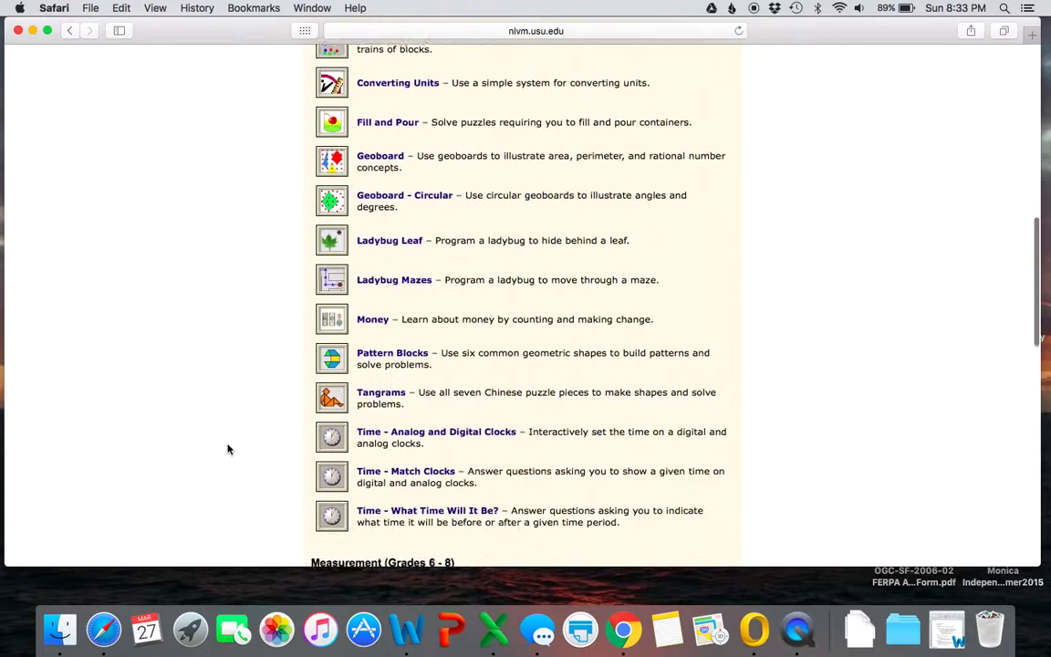